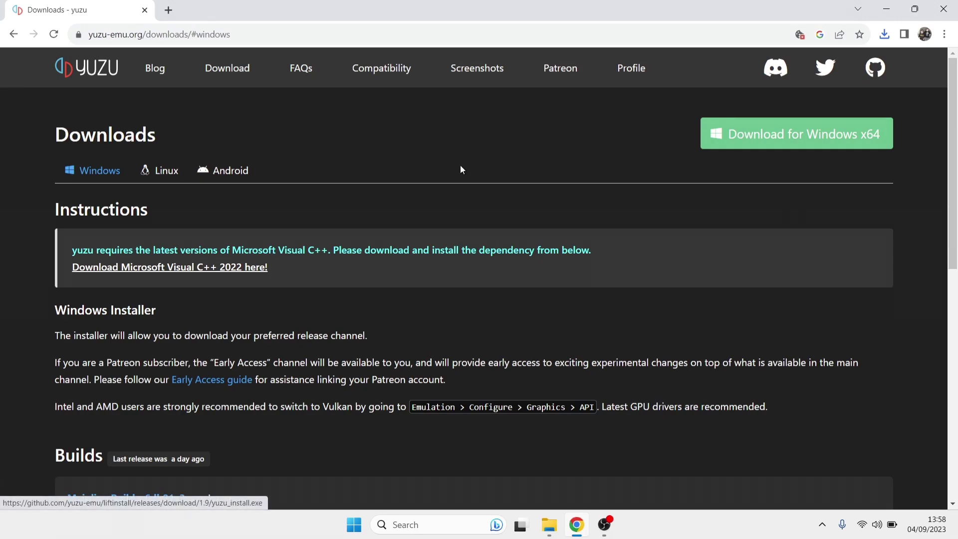
# Open the yuzu website's game compatibility list and look through the ratings and the tested games.
pyautogui.click(397, 68)
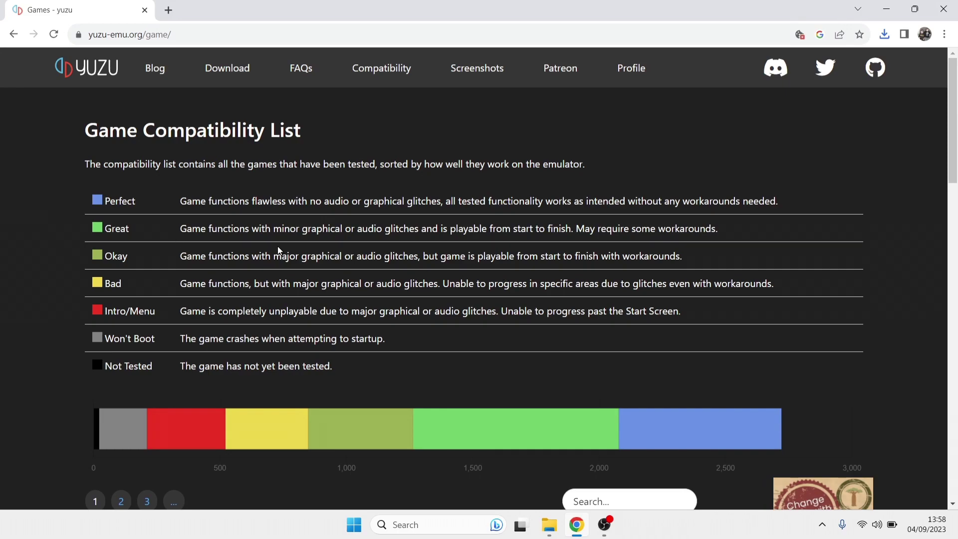
pyautogui.click(956, 187)
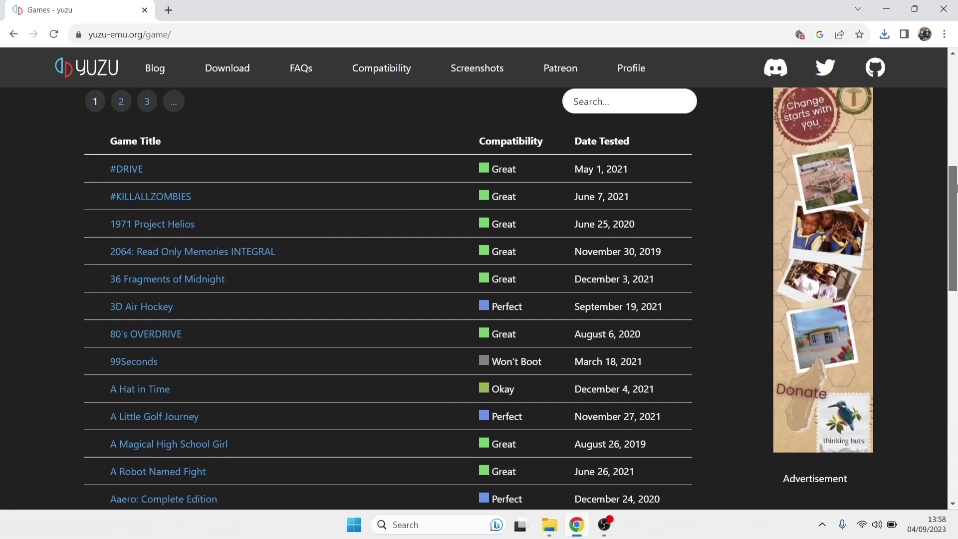
pyautogui.scroll(-5, 956, 188)
pyautogui.scroll(13, 196, 212)
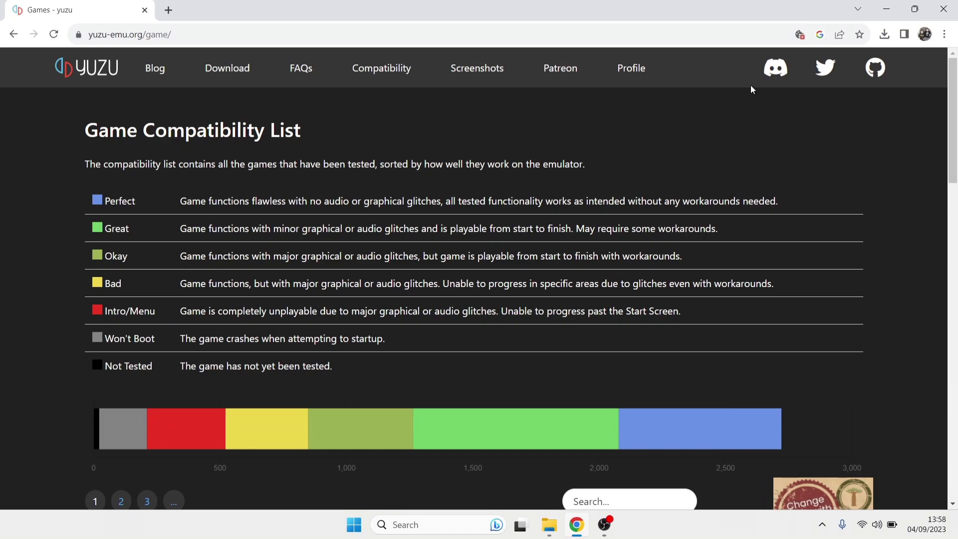
# Download the Windows x64 yuzu installer from the yuzu website's download page and open the downloaded file.
pyautogui.click(235, 70)
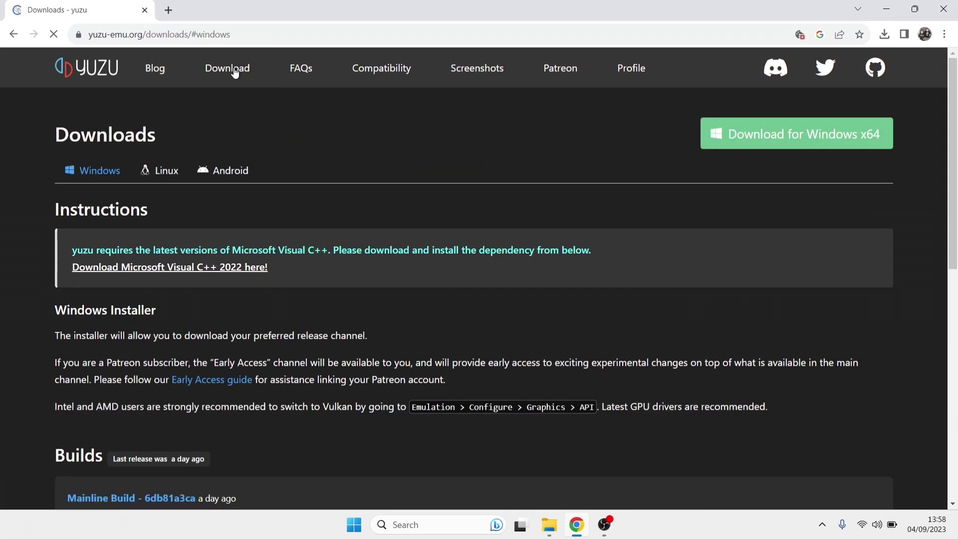
pyautogui.click(807, 136)
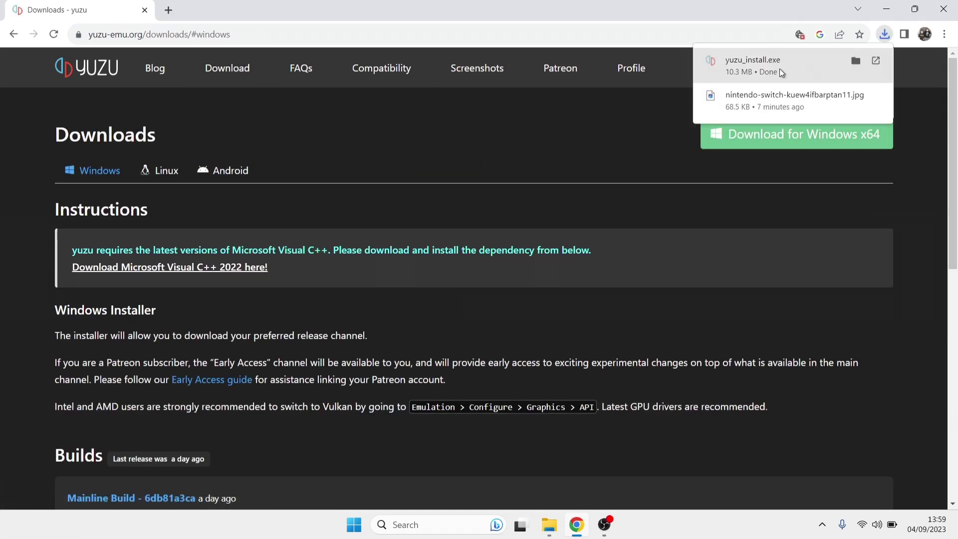
pyautogui.click(778, 67)
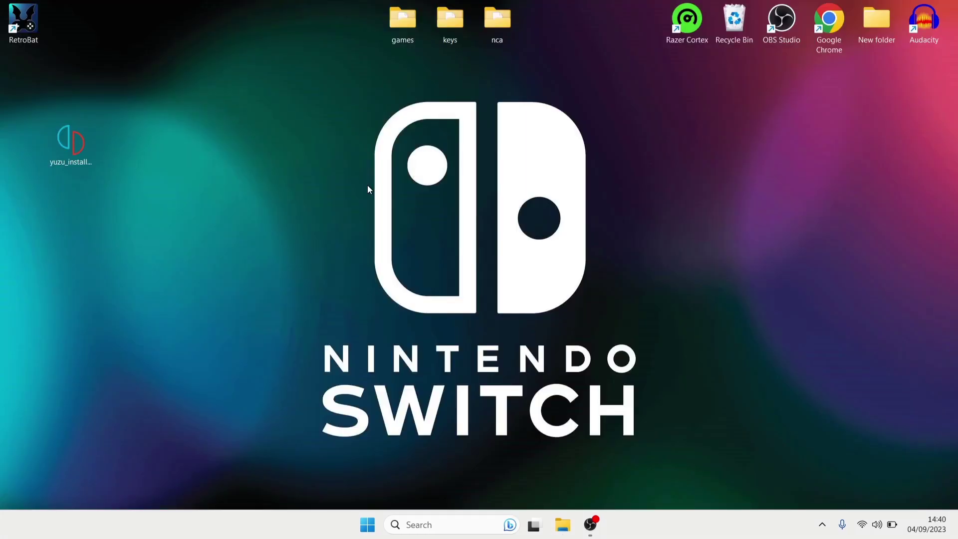
# Run the yuzu installer from the desktop and install the standard yuzu package with Create Shortcut enabled.
pyautogui.doubleClick(89, 153)
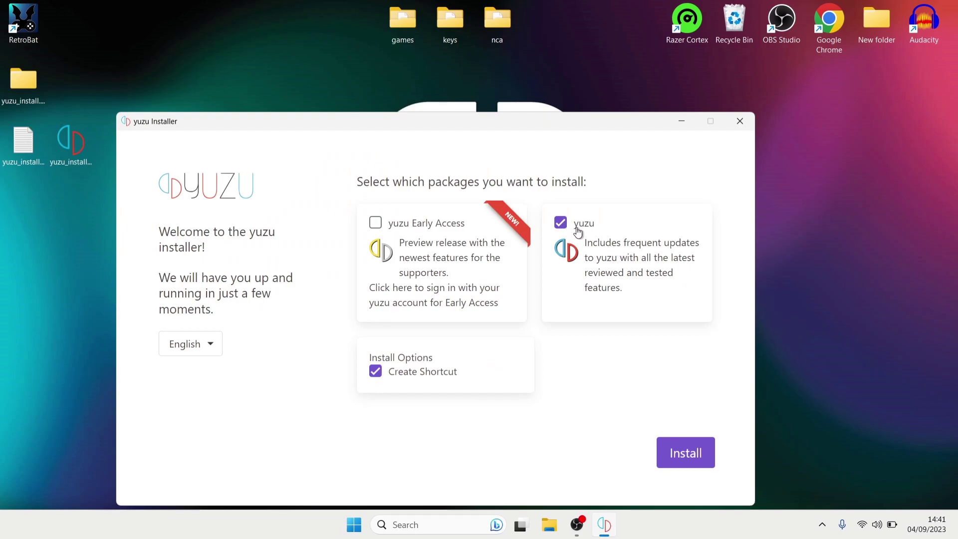
pyautogui.click(436, 226)
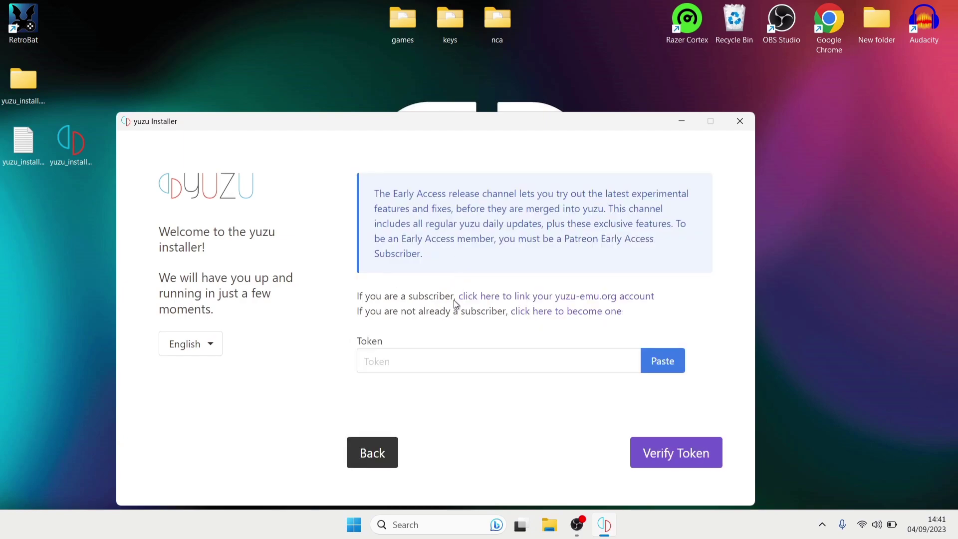
pyautogui.click(394, 463)
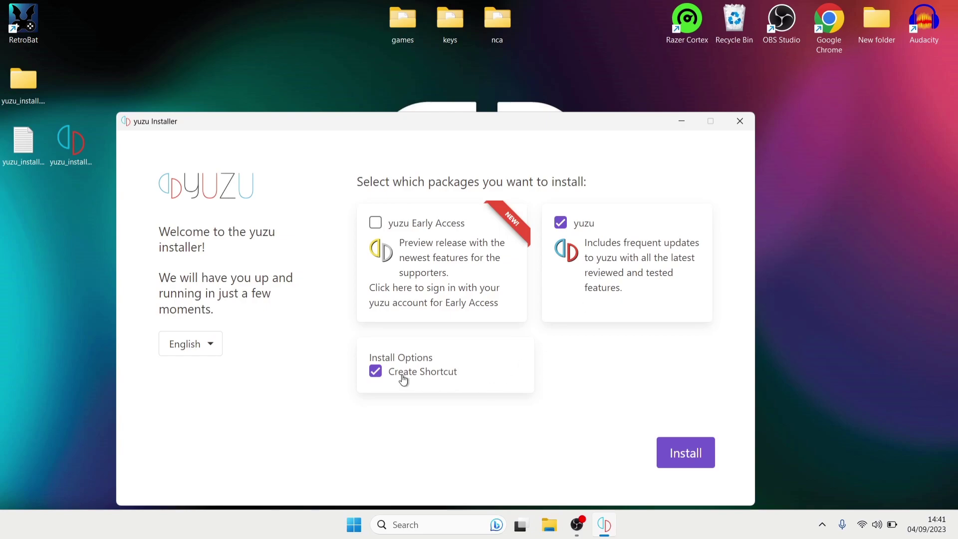
pyautogui.click(699, 455)
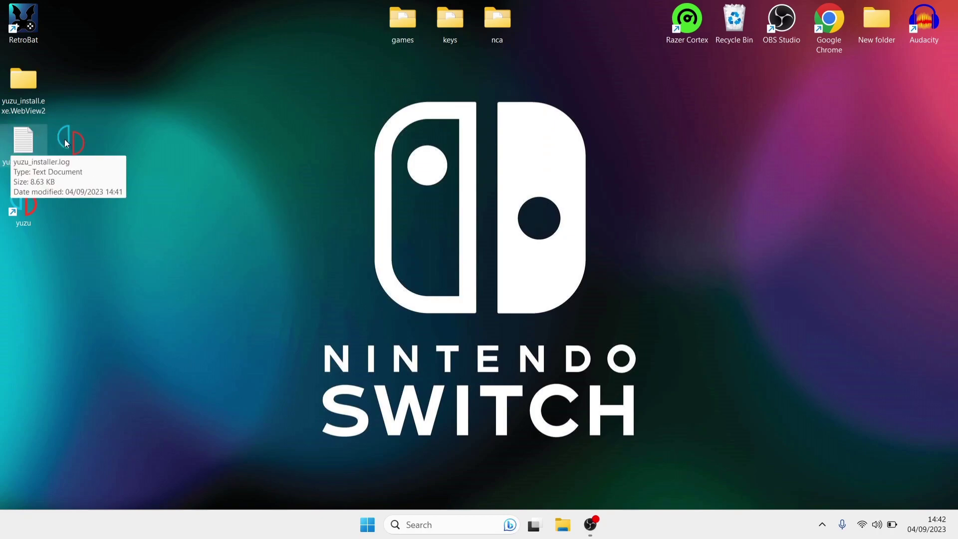
# Delete the yuzu_install.exe installer from the desktop.
pyautogui.click(67, 142)
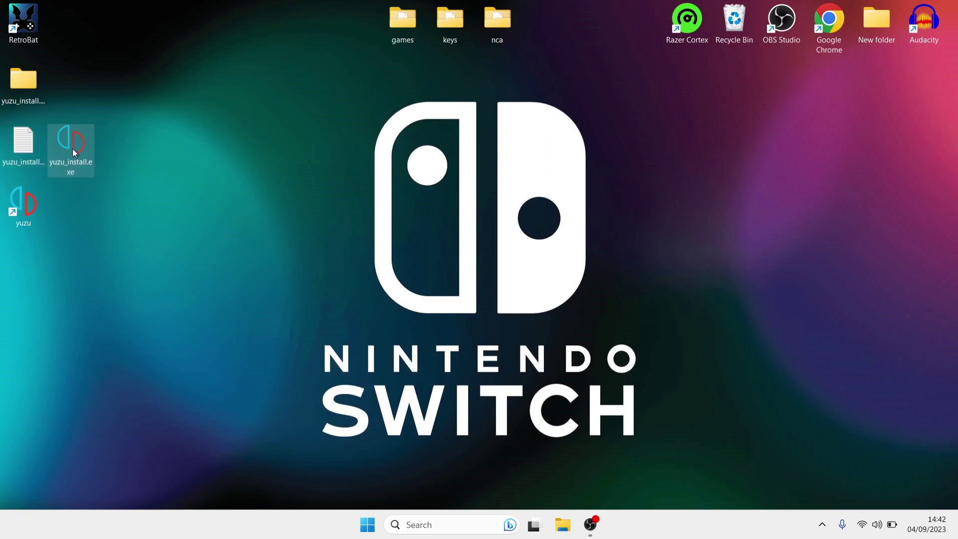
pyautogui.rightClick(73, 148)
pyautogui.click(221, 163)
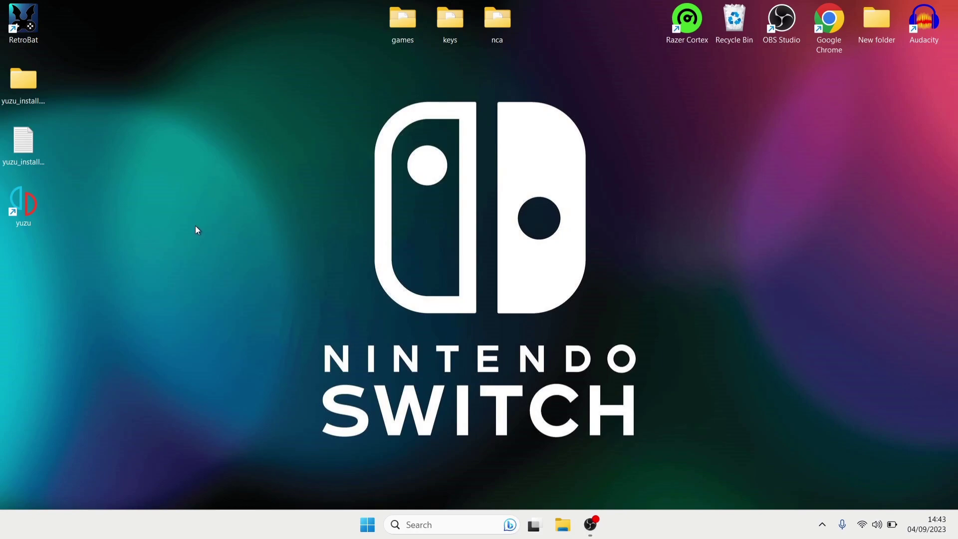
# Launch yuzu from its desktop shortcut, dismiss the missing-keys warning and open the yuzu folder in File Explorer.
pyautogui.doubleClick(36, 204)
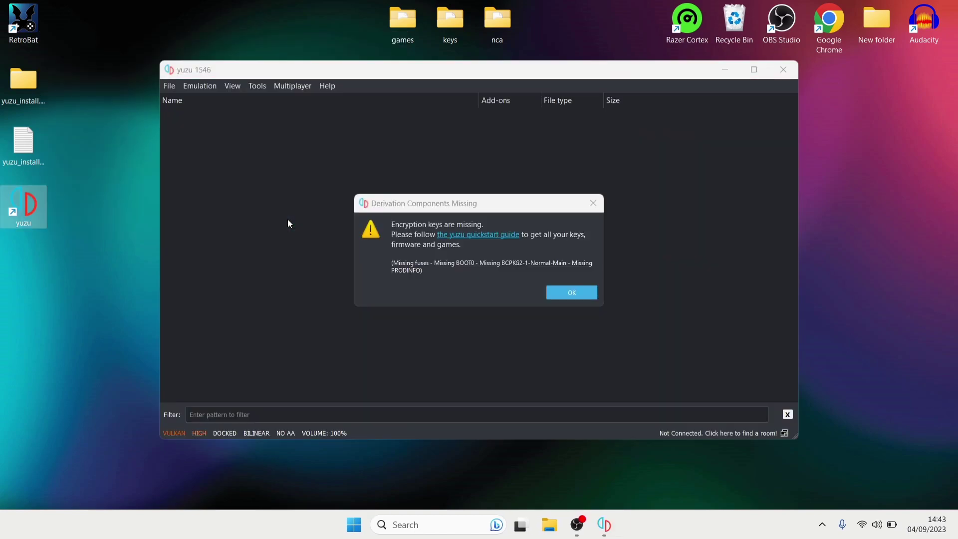
pyautogui.click(559, 293)
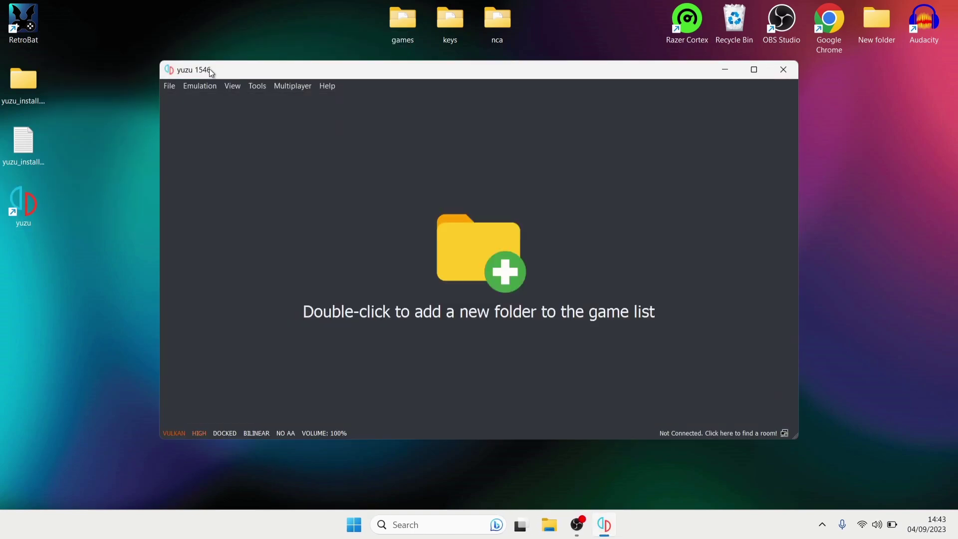
pyautogui.click(171, 88)
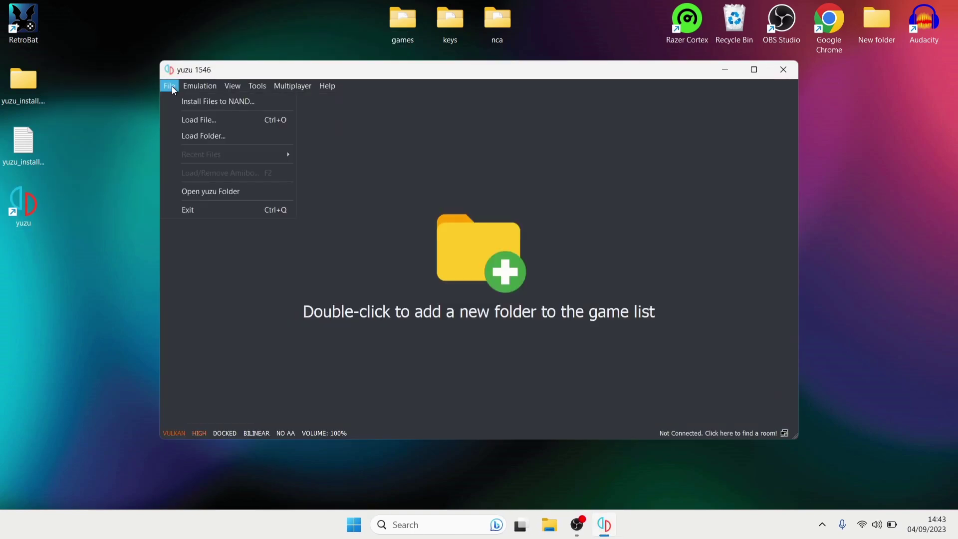
pyautogui.click(197, 197)
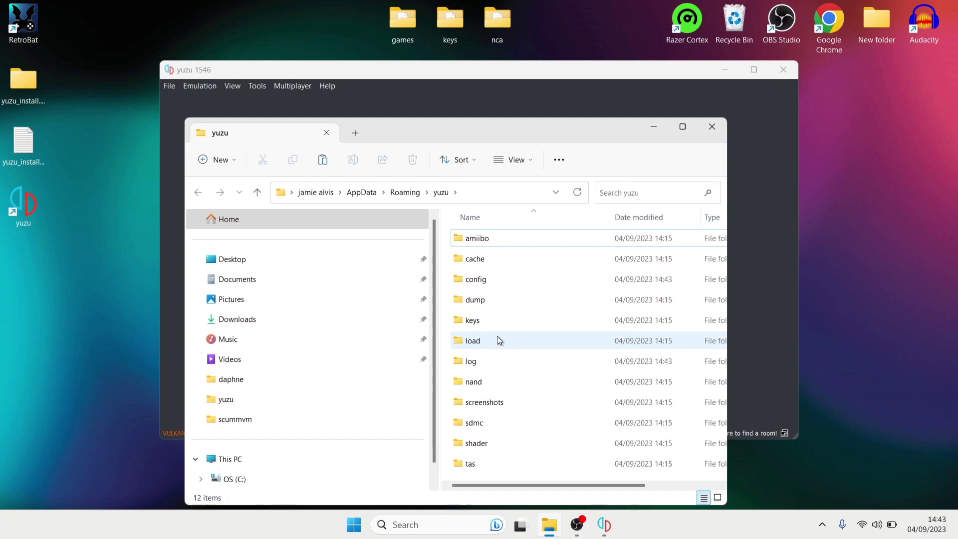
# Change the File Explorer path from the Roaming yuzu folder to the user's AppData\Local folder.
pyautogui.click(499, 196)
pyautogui.click(500, 196)
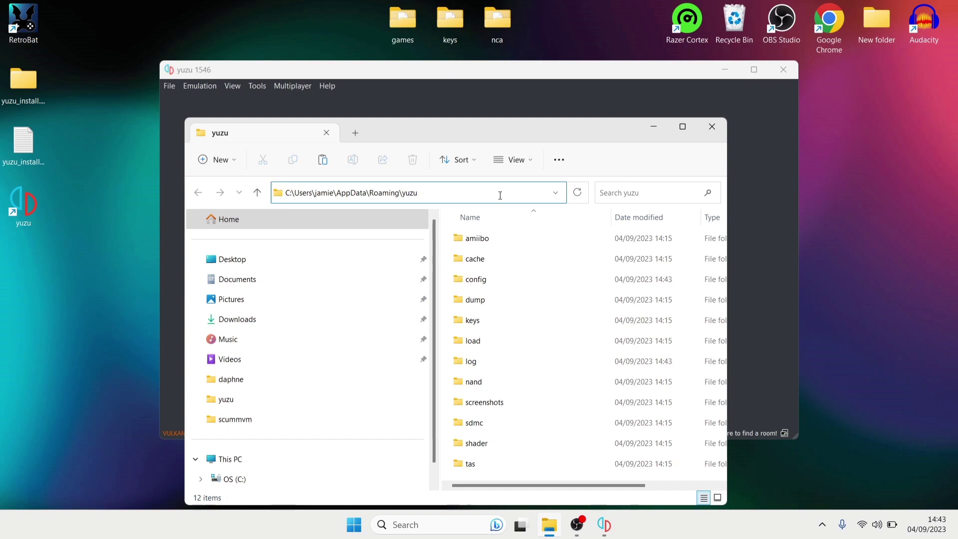
pyautogui.press('BackSpace')
pyautogui.press('BackSpace')
pyautogui.press('BackSpace')
pyautogui.press('BackSpace')
pyautogui.press('BackSpace')
pyautogui.press('BackSpace')
pyautogui.press('BackSpace')
pyautogui.press('BackSpace')
pyautogui.press('BackSpace')
pyautogui.press('BackSpace')
pyautogui.press('BackSpace')
pyautogui.press('BackSpace')
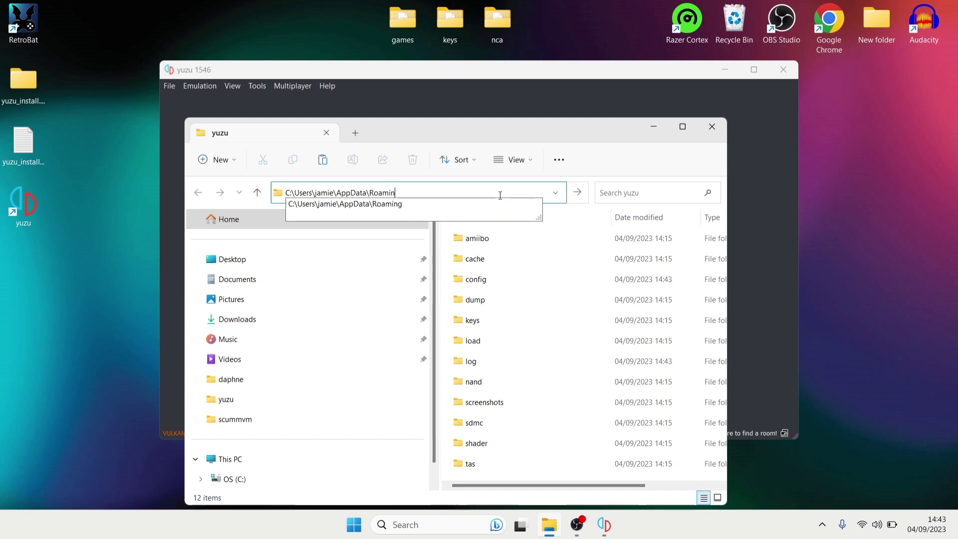
pyautogui.press('BackSpace')
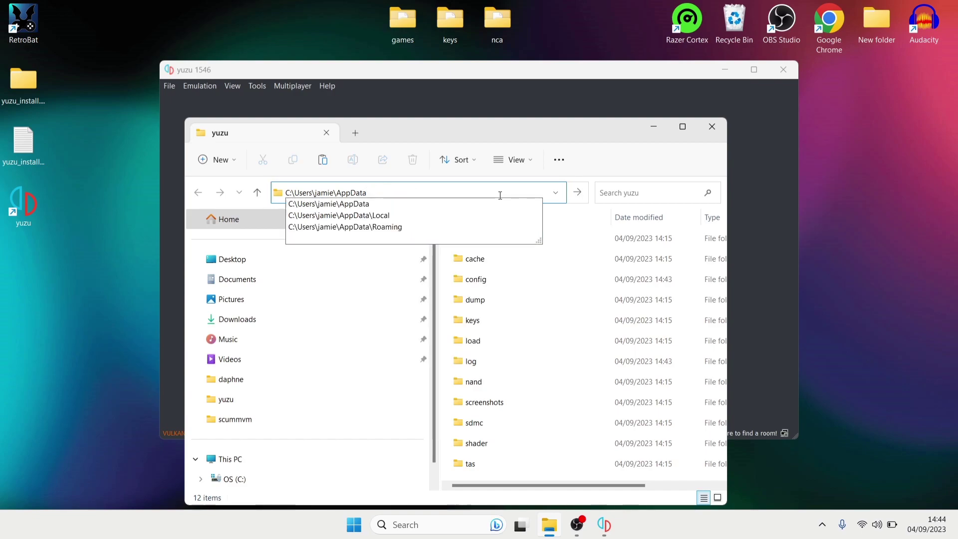
pyautogui.click(430, 215)
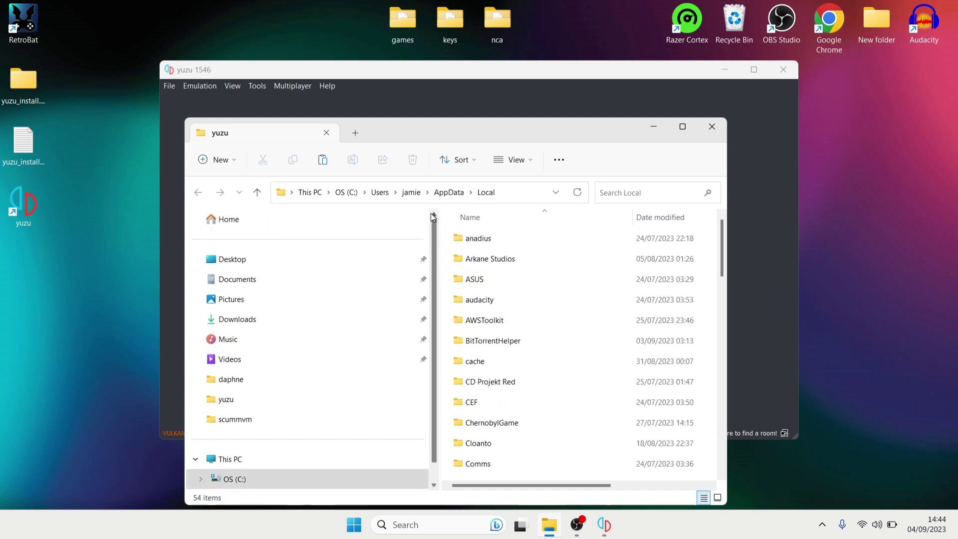
# Open the yuzu folder inside AppData\Local and go into its yuzu-windows-msvc subfolder.
pyautogui.moveTo(723, 256); pyautogui.dragTo(733, 463)
pyautogui.doubleClick(537, 475)
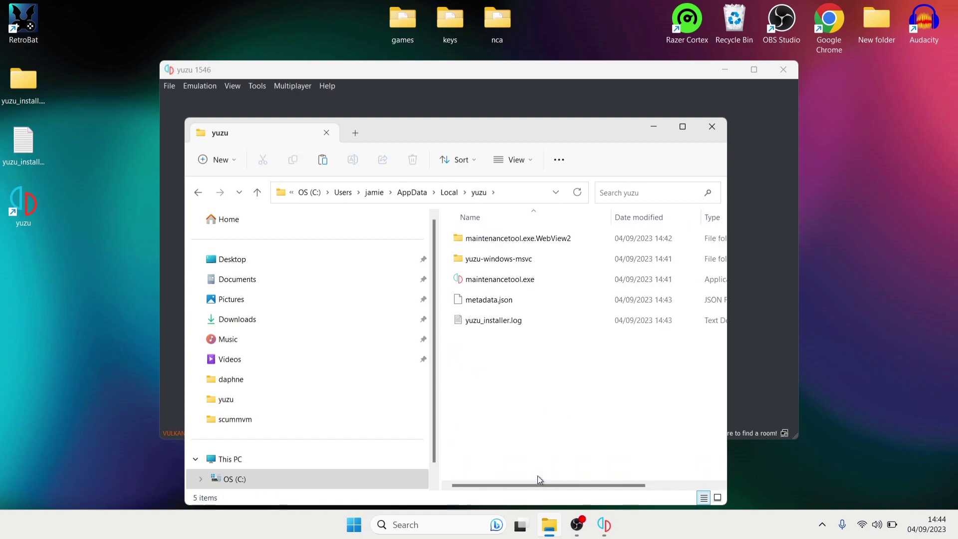
pyautogui.doubleClick(562, 262)
# Copy all files and folders in yuzu-windows-msvc.
pyautogui.click(507, 280)
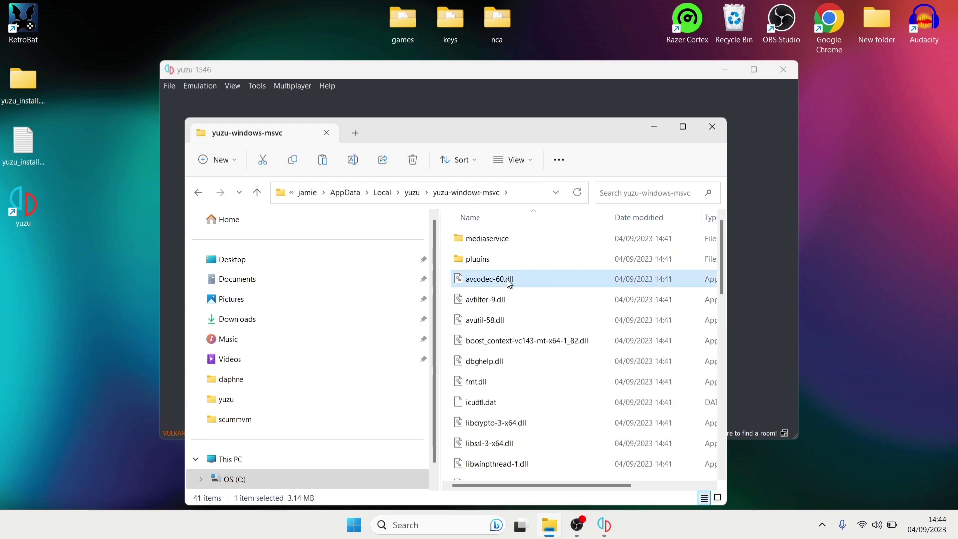
pyautogui.hotkey('ctrl', 'a')
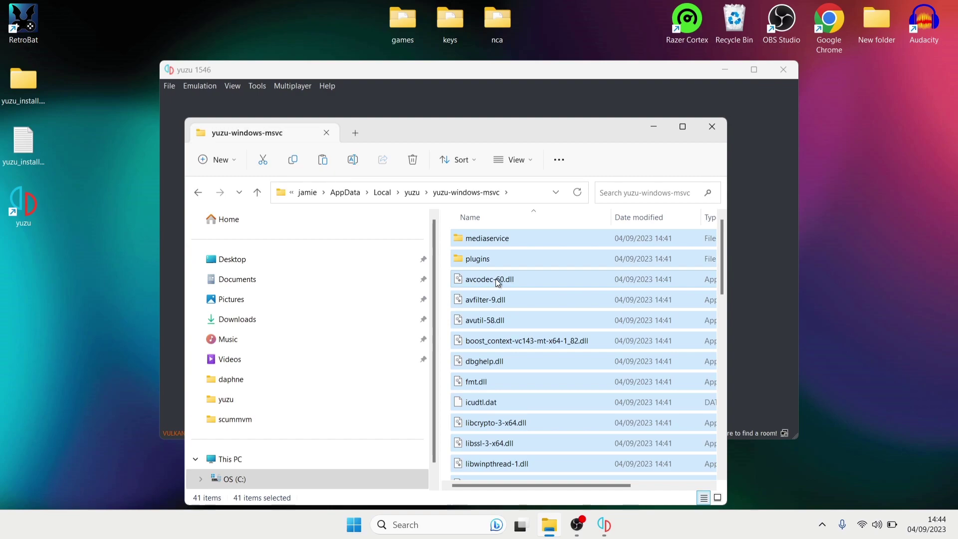
pyautogui.rightClick(496, 279)
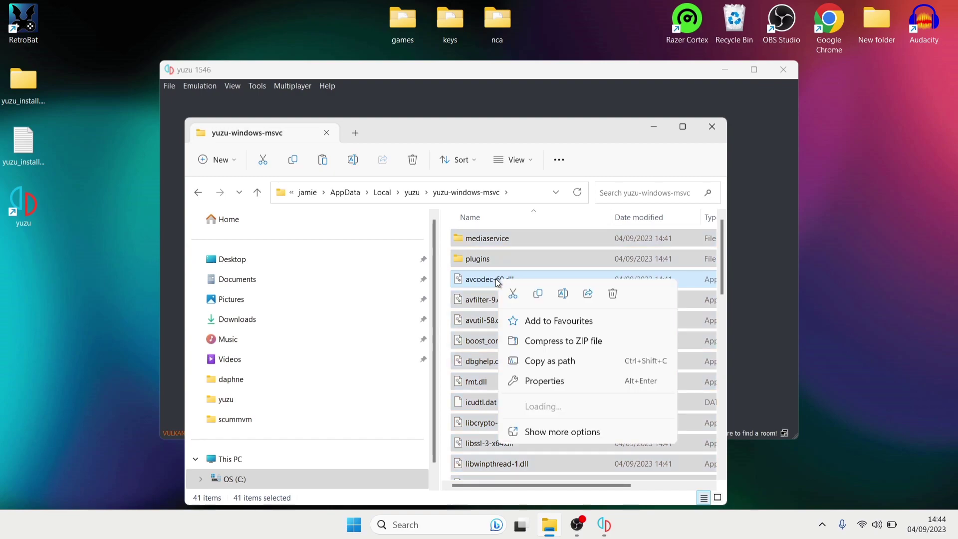
pyautogui.click(537, 295)
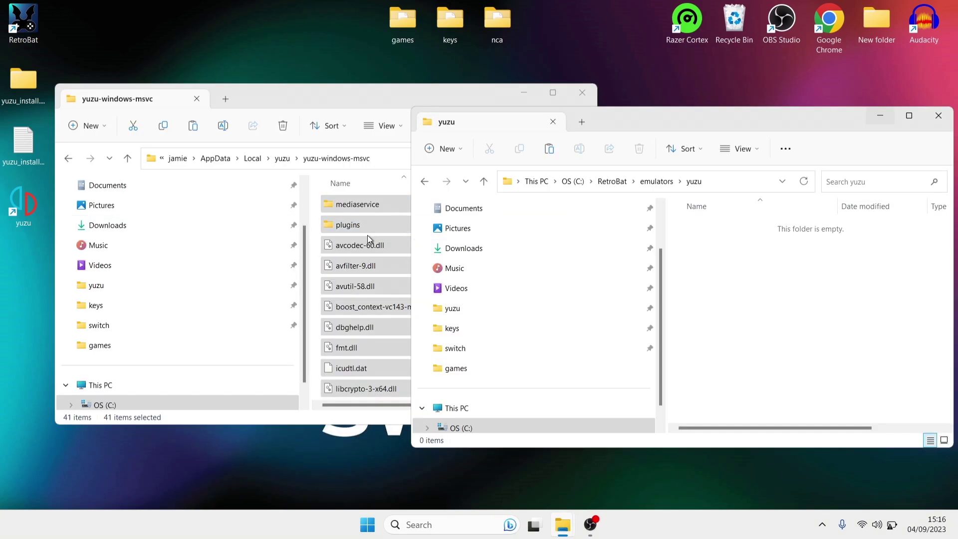
# Paste the copied yuzu files into C:\RetroBat\emulators\yuzu and close the yuzu-windows-msvc window.
pyautogui.rightClick(759, 338)
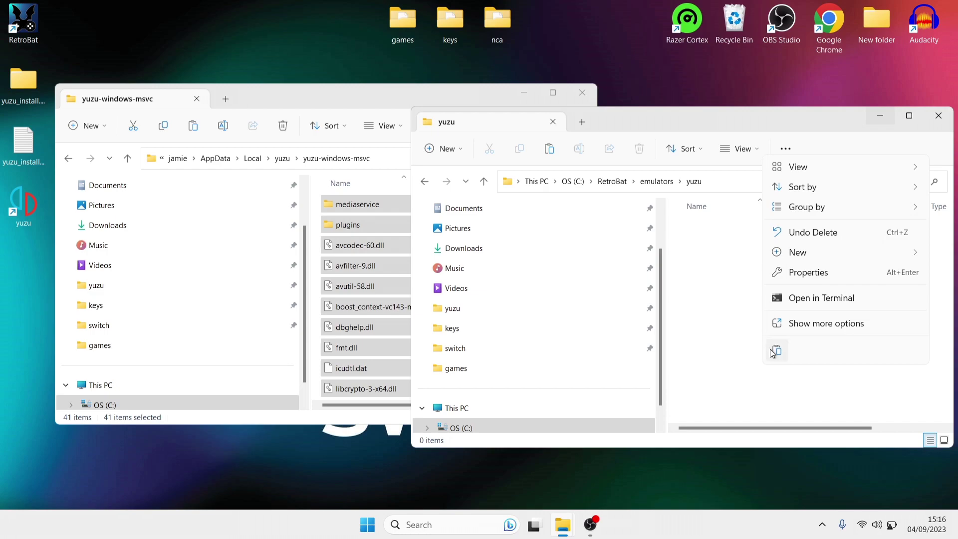
pyautogui.click(775, 354)
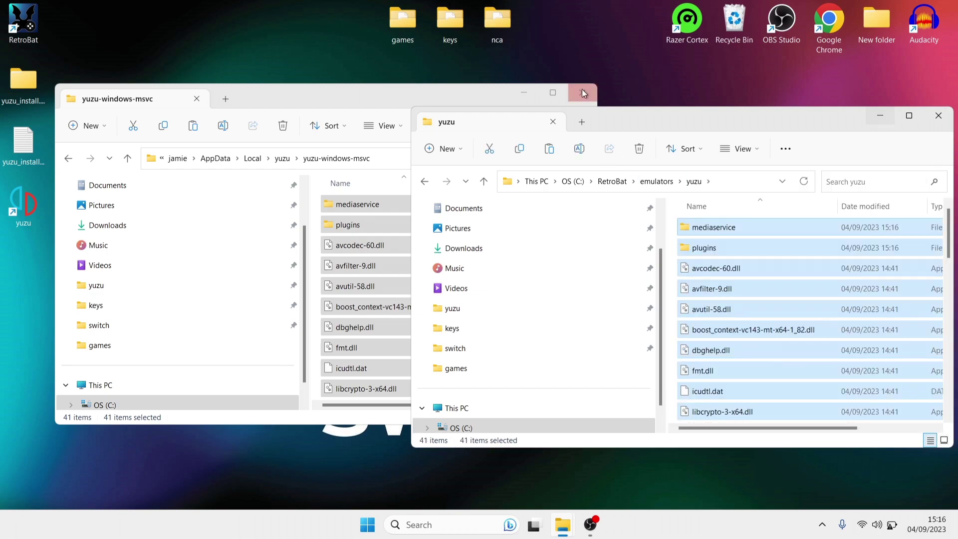
pyautogui.click(582, 92)
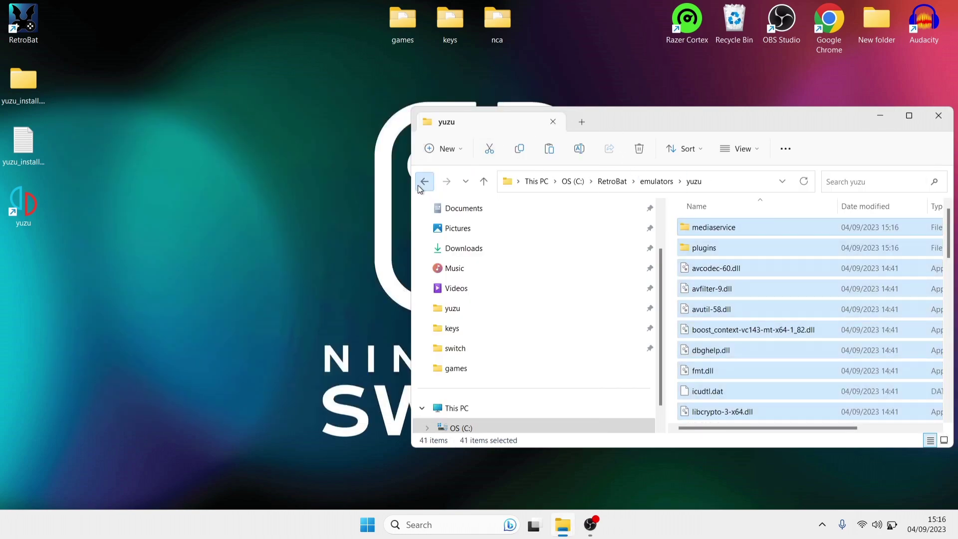
# Return to the main RetroBat folder and open its roms\switch folder.
pyautogui.click(420, 185)
pyautogui.click(419, 182)
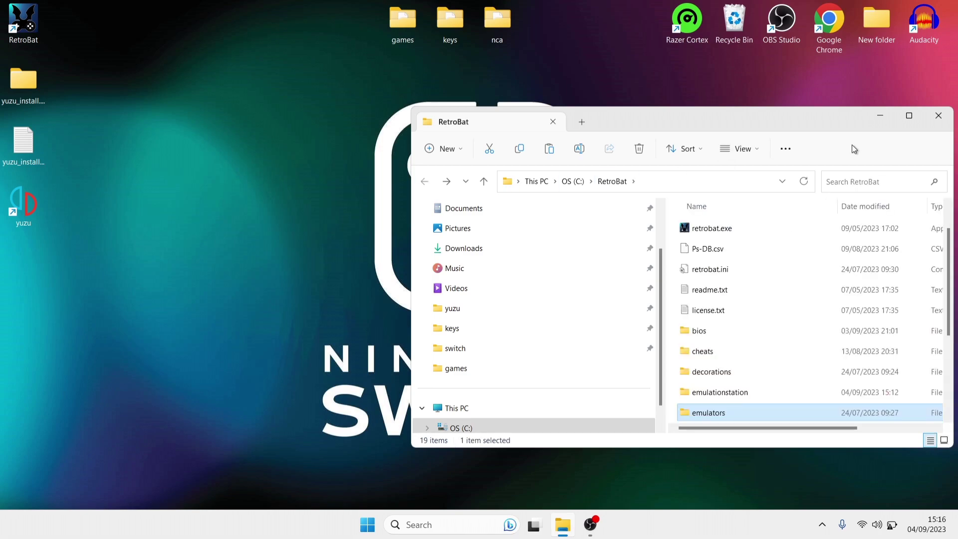
pyautogui.moveTo(825, 120); pyautogui.dragTo(631, 93)
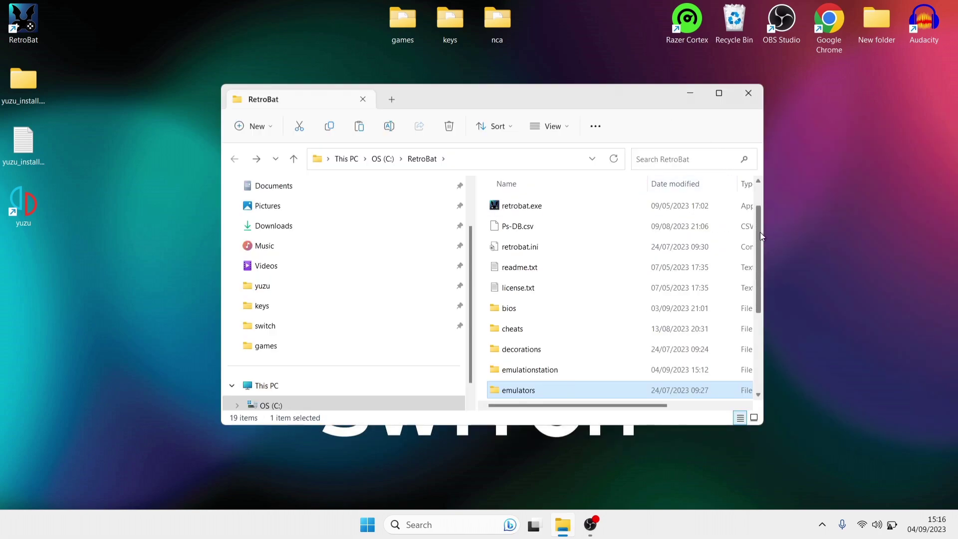
pyautogui.scroll(-2, 763, 292)
pyautogui.scroll(-2, 762, 292)
pyautogui.doubleClick(509, 305)
pyautogui.moveTo(758, 190); pyautogui.dragTo(760, 355)
pyautogui.click(528, 359)
pyautogui.doubleClick(528, 360)
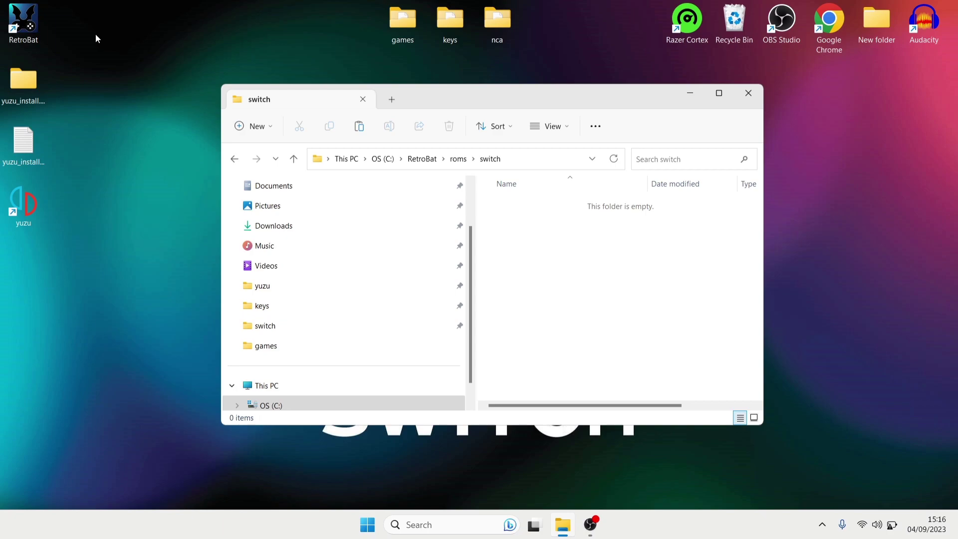
# Open the RetroBat shortcut's file location, launch BatGui.exe and open its System List.
pyautogui.rightClick(31, 28)
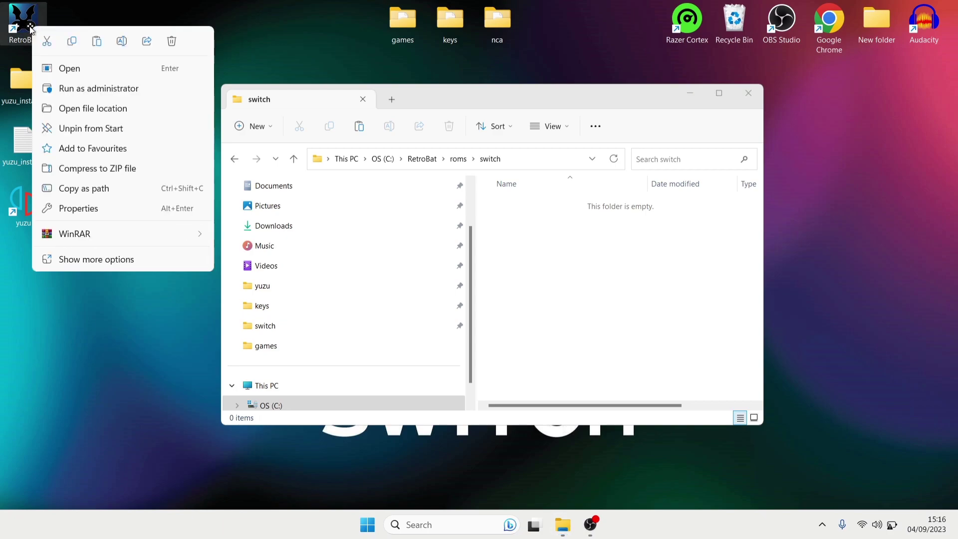
pyautogui.click(95, 107)
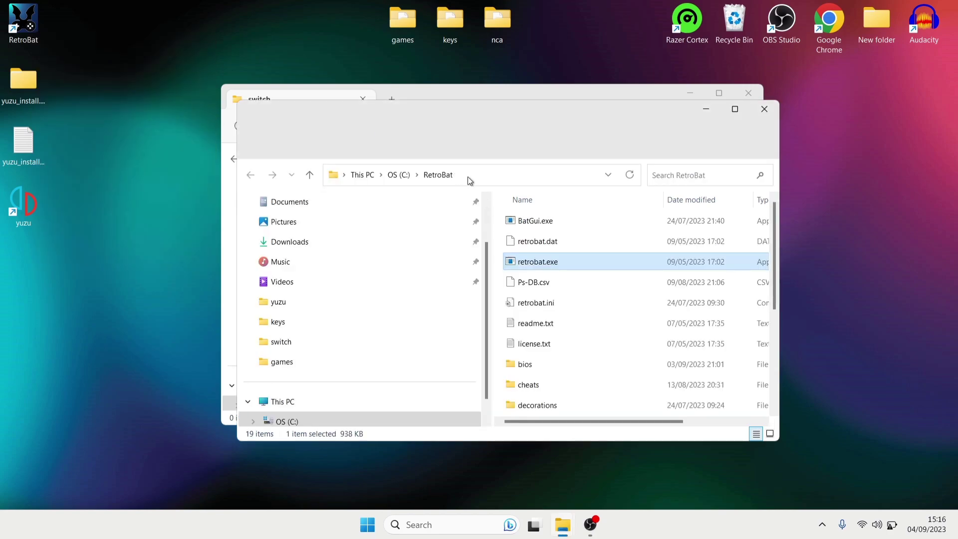
pyautogui.doubleClick(550, 220)
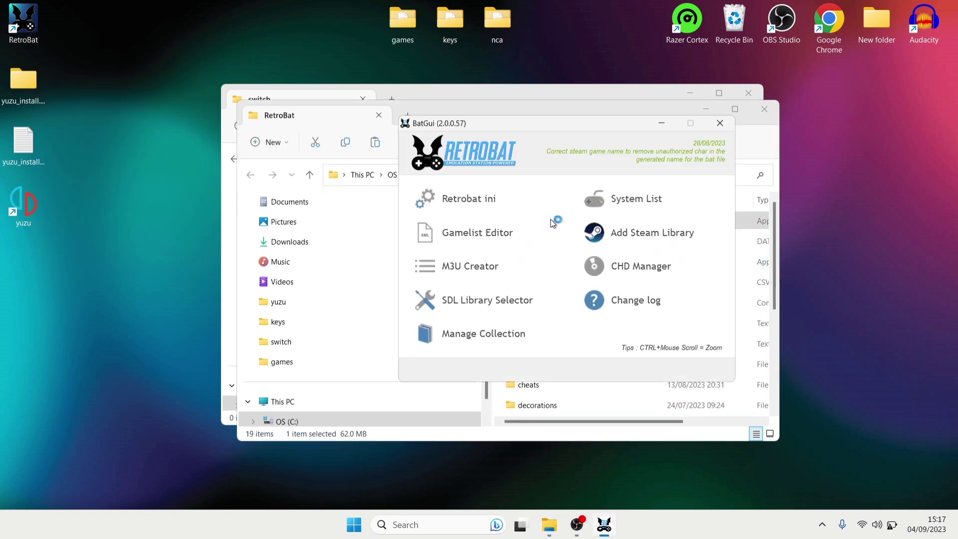
pyautogui.click(627, 201)
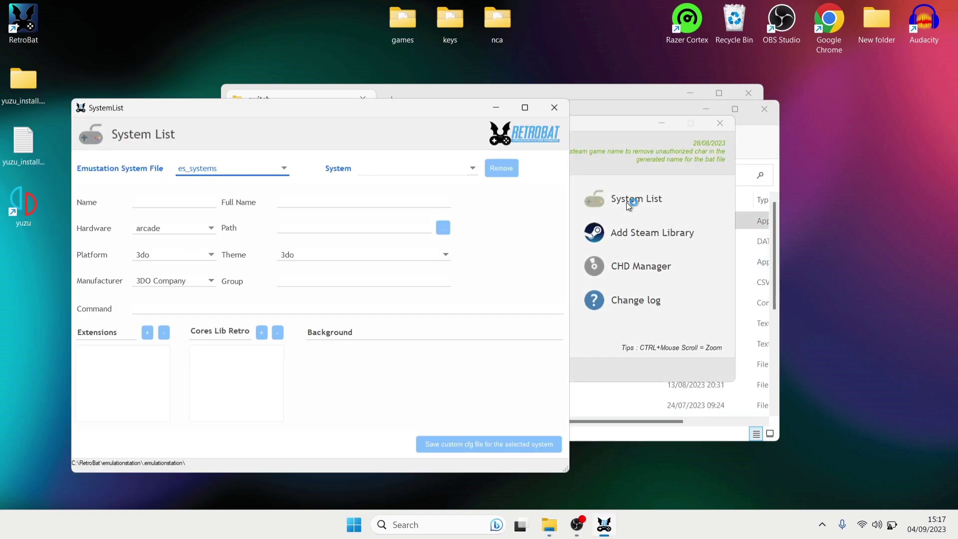
# Select the switch system in the System List to check its supported file extensions, and close System List and BatGui.
pyautogui.click(468, 170)
pyautogui.moveTo(473, 192); pyautogui.dragTo(483, 381)
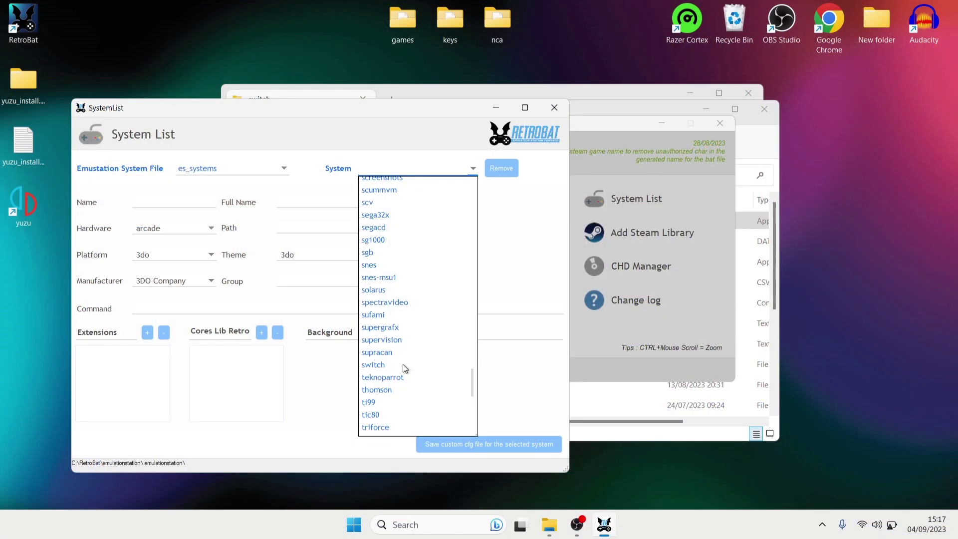
pyautogui.click(403, 365)
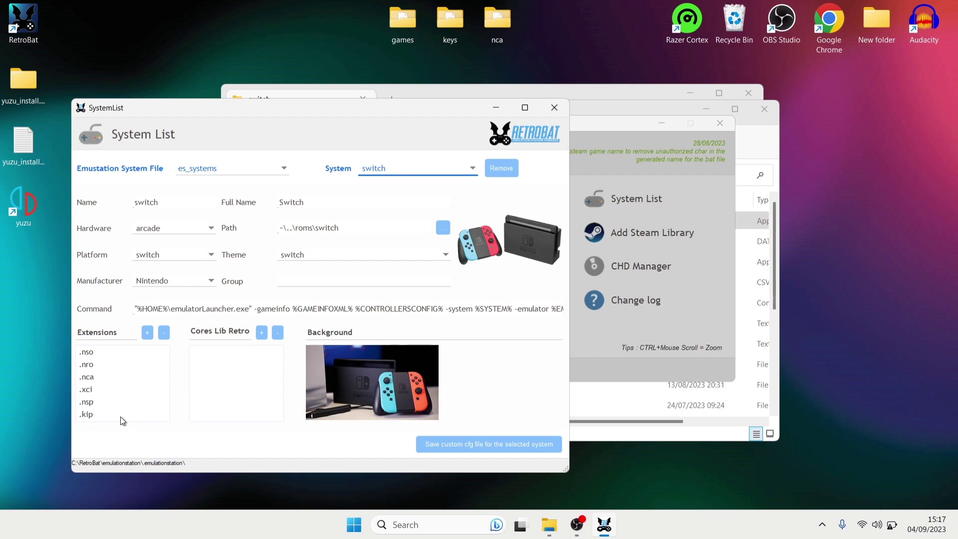
pyautogui.click(561, 108)
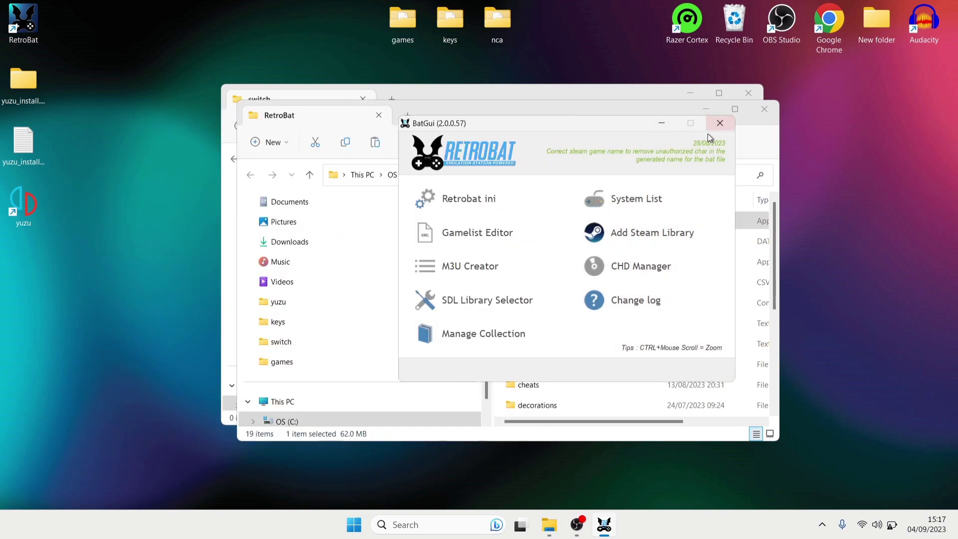
pyautogui.click(718, 124)
# Move the Super Mario 3D World + Bowser's Fury XCI file from the desktop games folder into RetroBat\roms\switch and close both folder windows.
pyautogui.moveTo(583, 125); pyautogui.dragTo(573, 322)
pyautogui.click(626, 244)
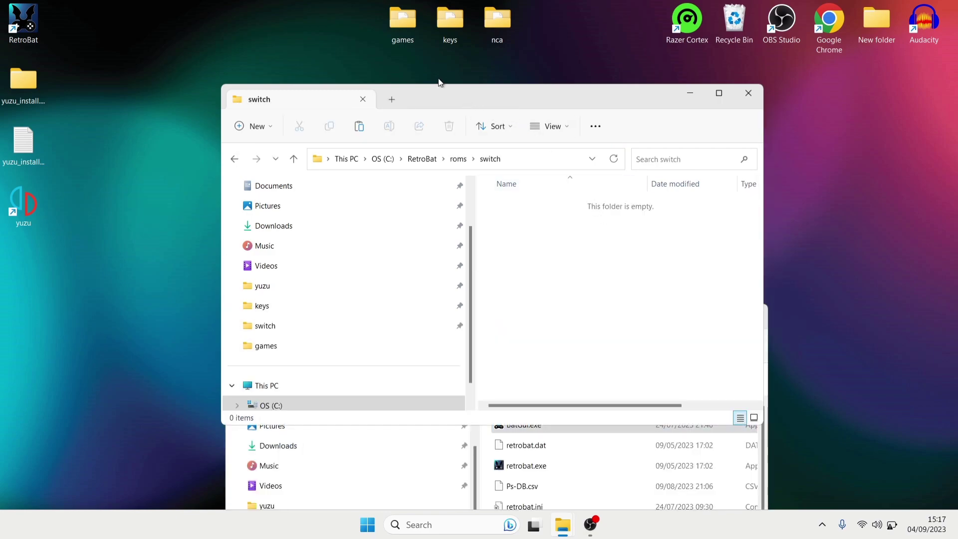
pyautogui.doubleClick(404, 26)
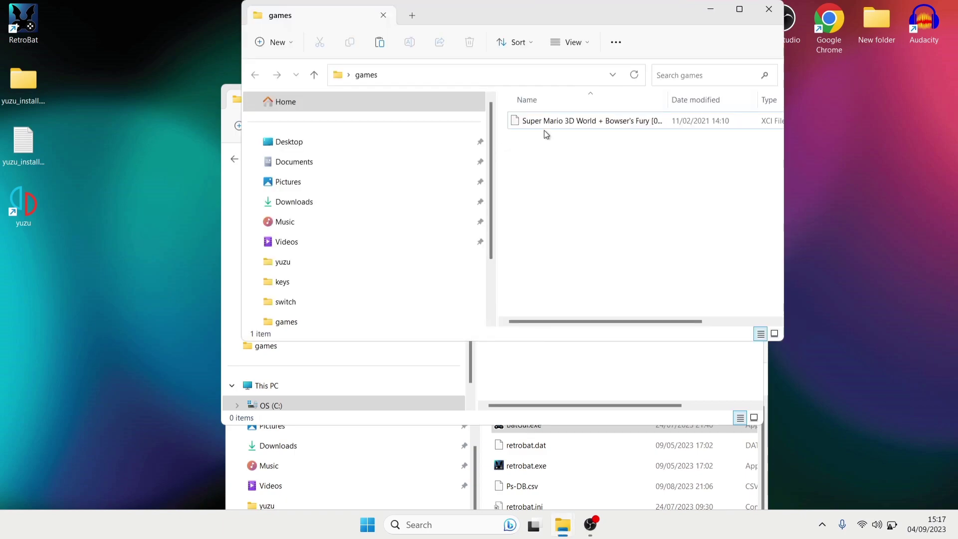
pyautogui.moveTo(628, 9); pyautogui.dragTo(262, 2)
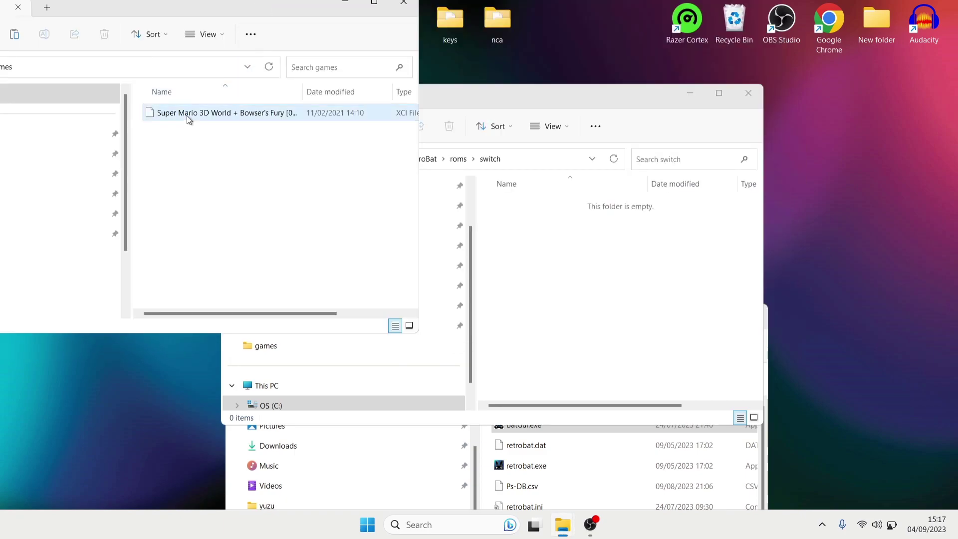
pyautogui.moveTo(186, 113); pyautogui.dragTo(551, 257)
pyautogui.click(749, 93)
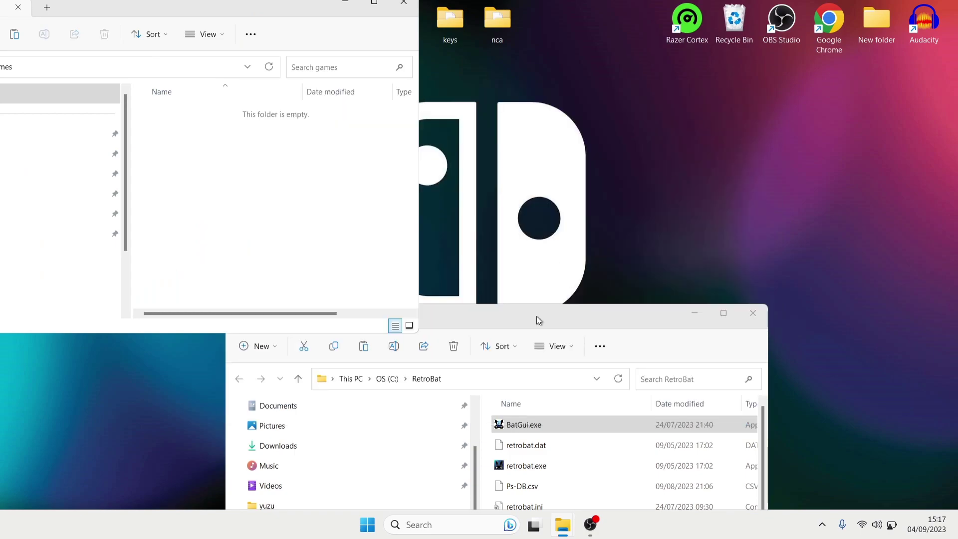
pyautogui.moveTo(540, 318); pyautogui.dragTo(600, 154)
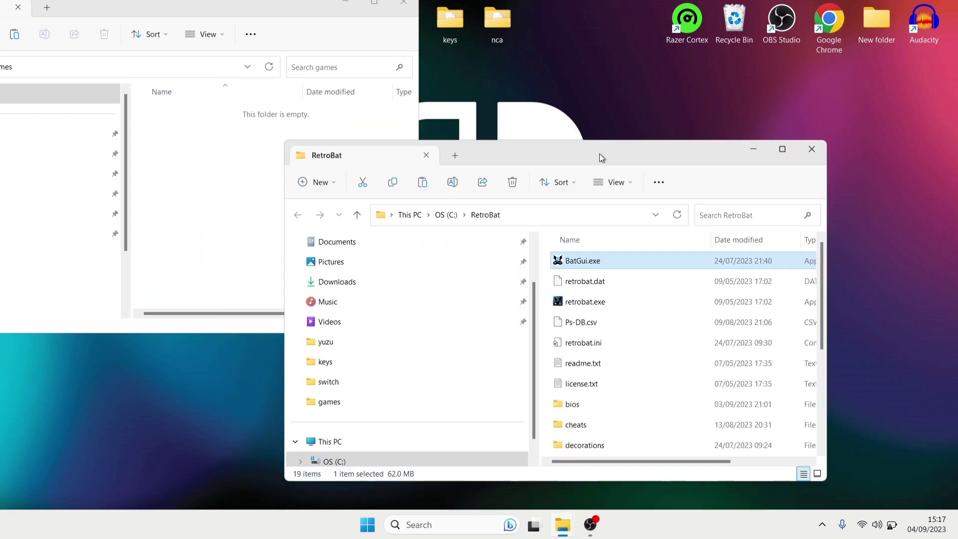
pyautogui.click(402, 3)
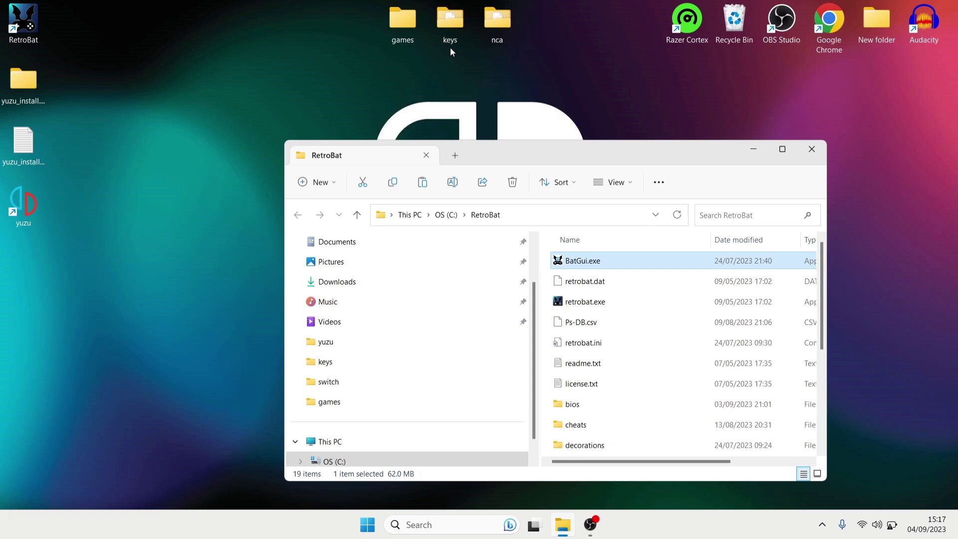
# Switch to RetroBat and launch Super Mario 3D World + Bowser's Fury from the Nintendo Switch system.
pyautogui.click(74, 92)
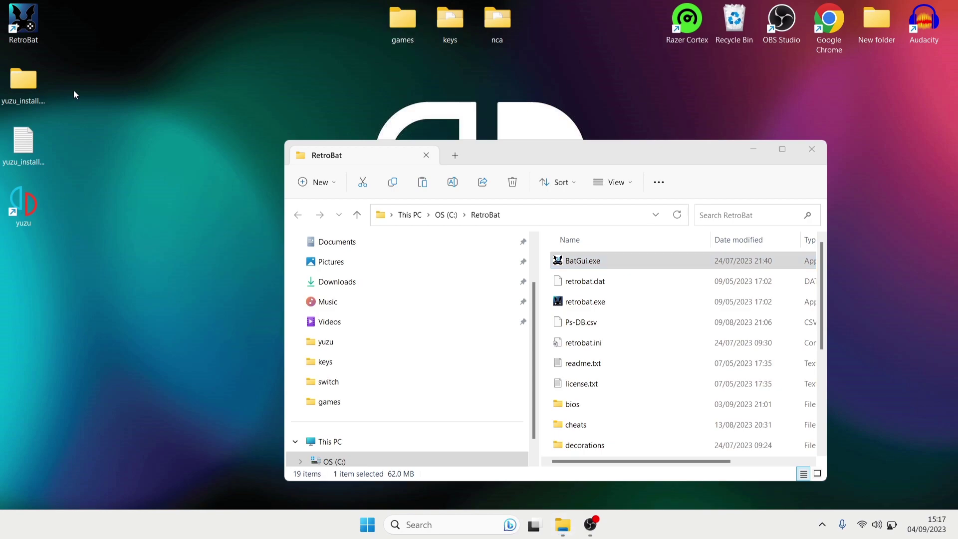
pyautogui.doubleClick(24, 26)
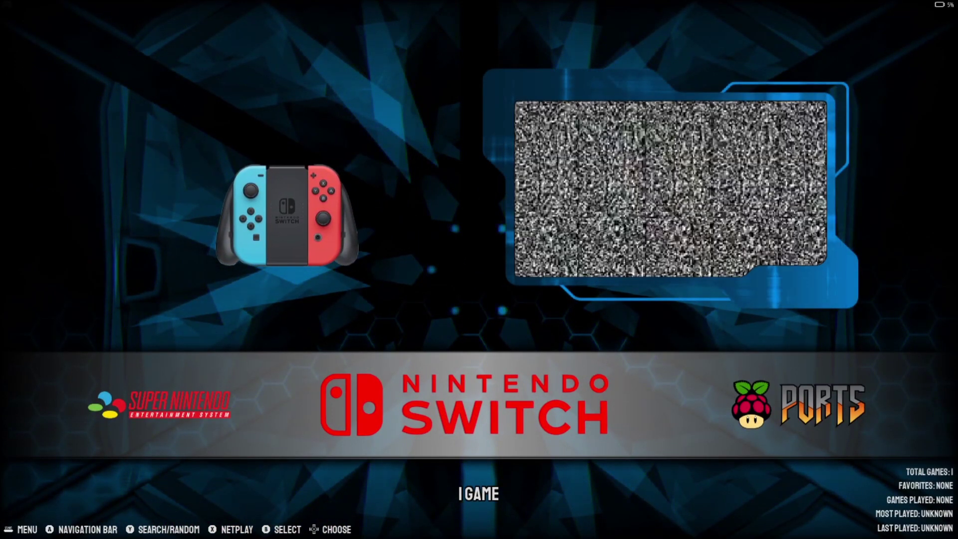
pyautogui.press('Return')
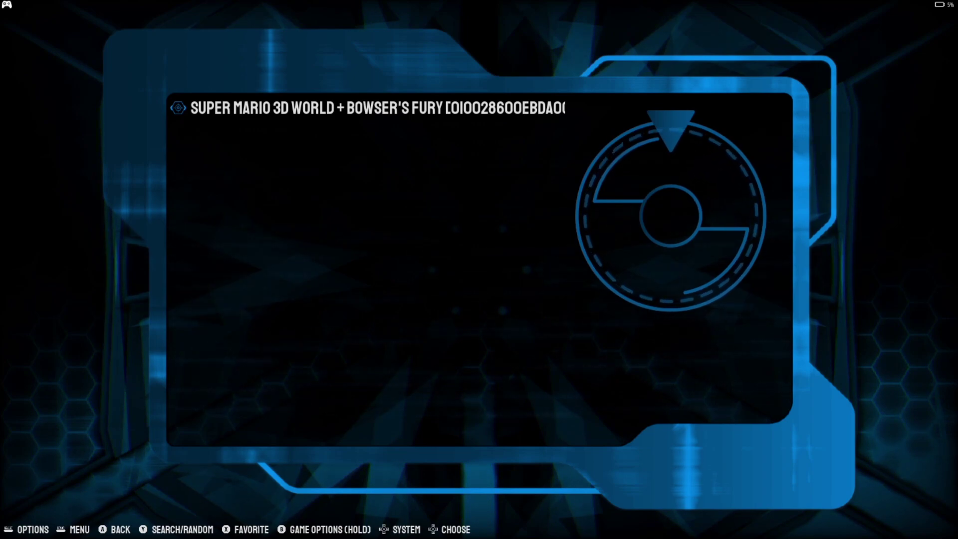
pyautogui.press('Return')
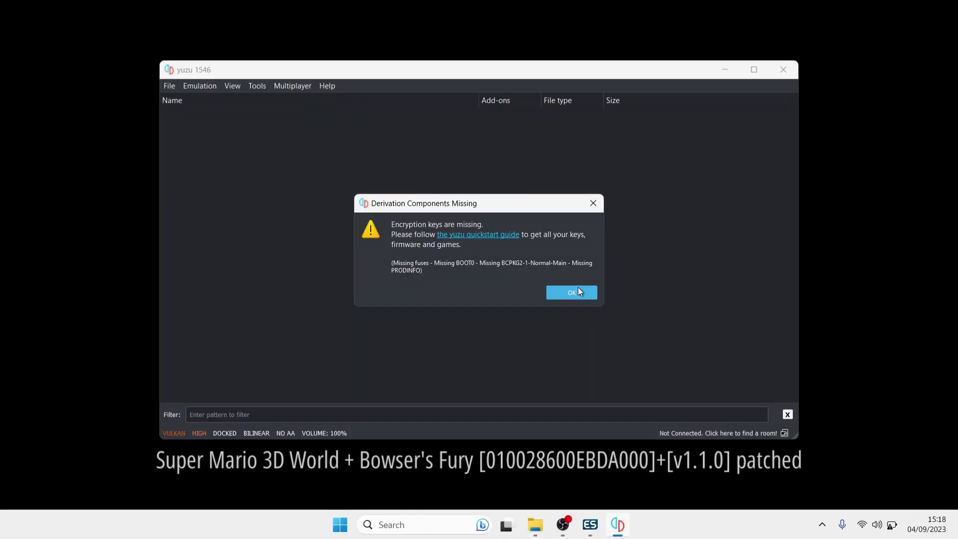
# Dismiss yuzu's error dialogs, close the emulator and quit RetroBat.
pyautogui.click(578, 291)
pyautogui.click(554, 279)
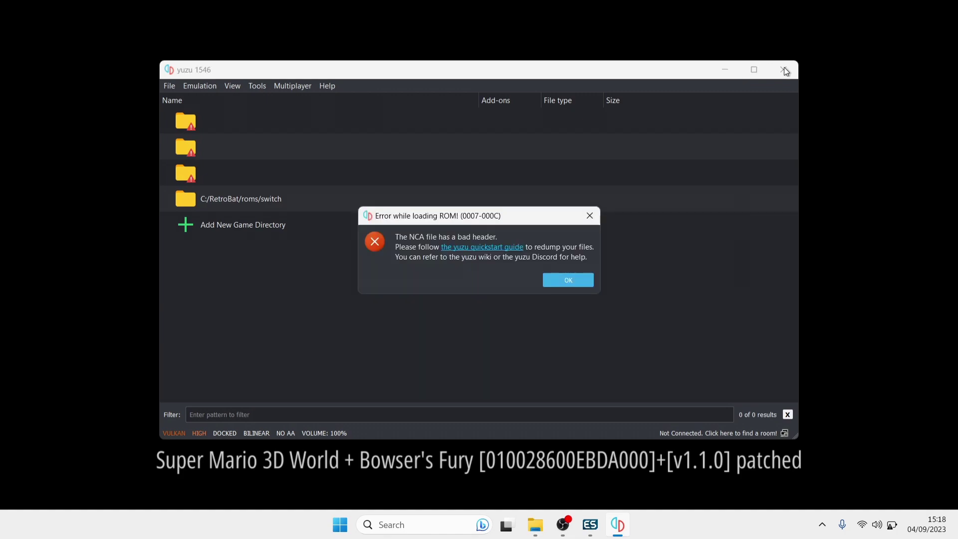
pyautogui.click(567, 278)
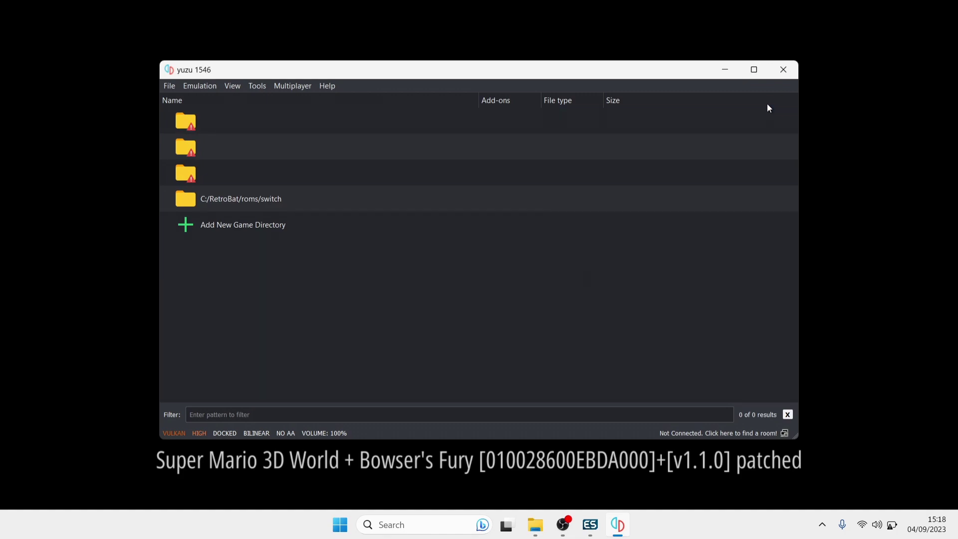
pyautogui.click(782, 73)
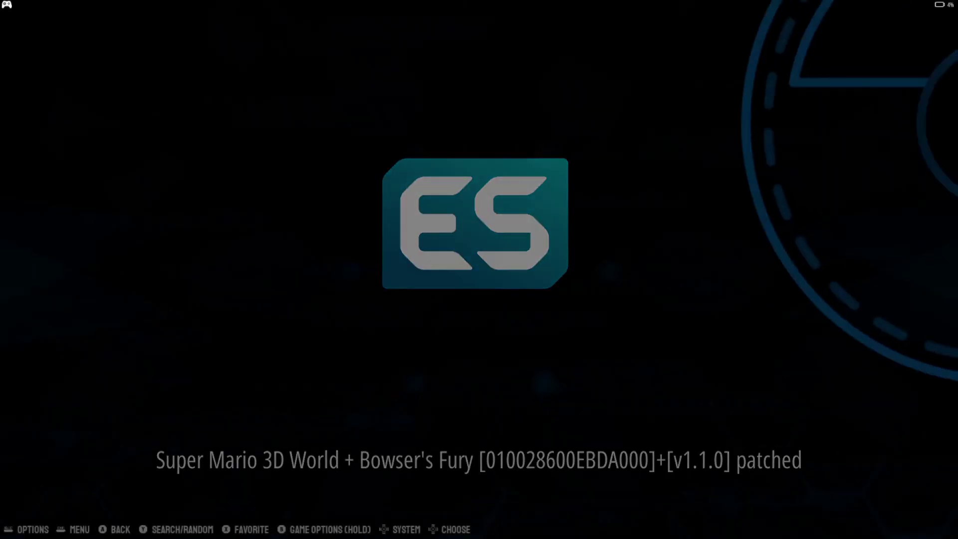
pyautogui.press('Escape')
pyautogui.press('Up')
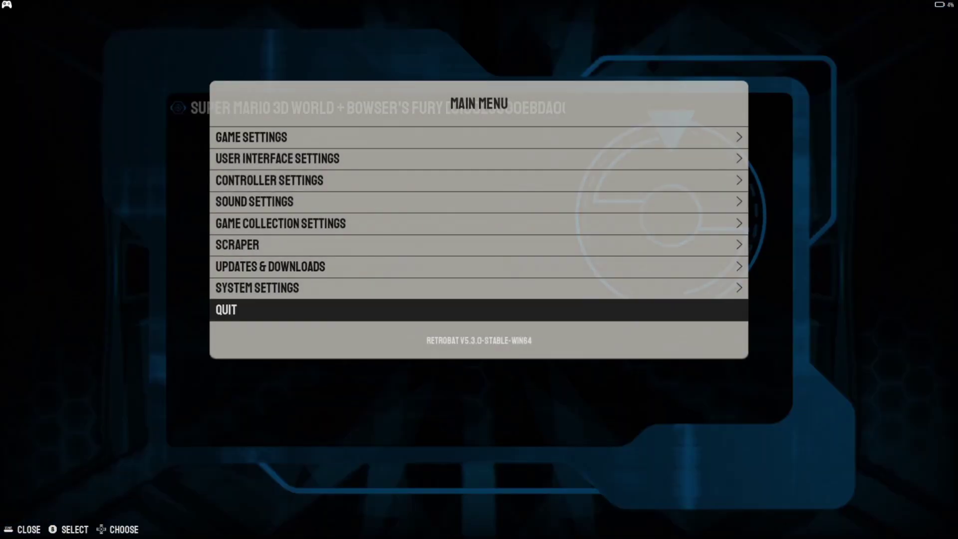
pyautogui.press('Return')
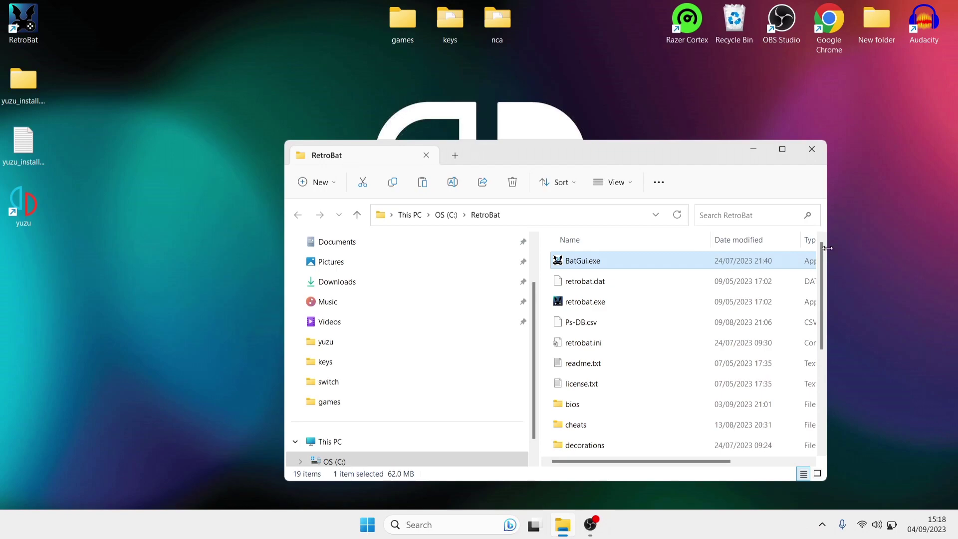
# Open the emulators\yuzu\user\keys folder inside the RetroBat folder.
pyautogui.moveTo(821, 256); pyautogui.dragTo(821, 387)
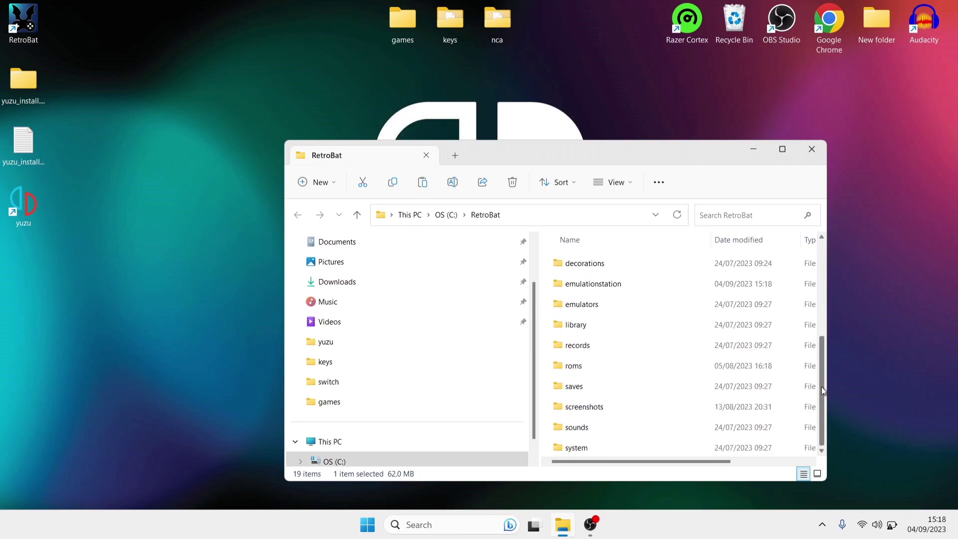
pyautogui.doubleClick(610, 304)
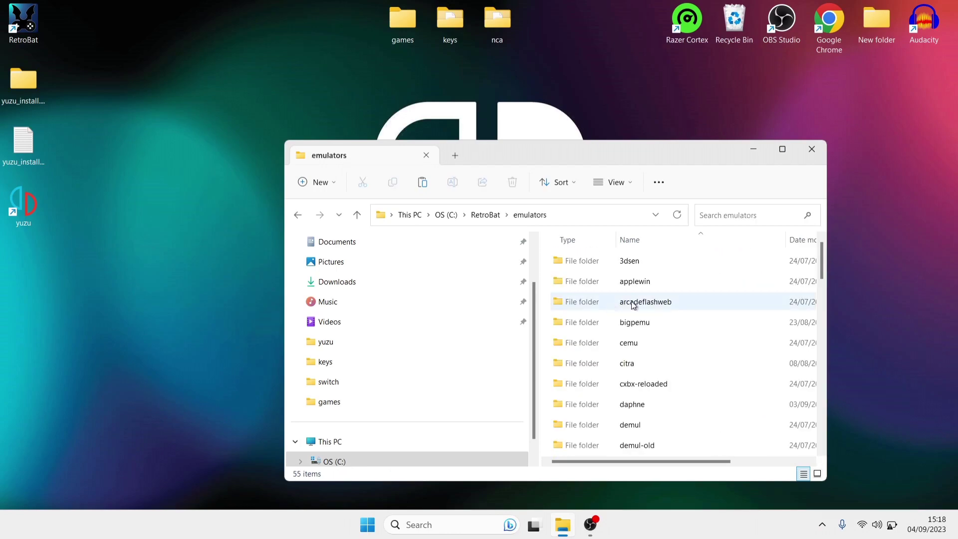
pyautogui.moveTo(823, 254); pyautogui.dragTo(823, 434)
pyautogui.doubleClick(661, 429)
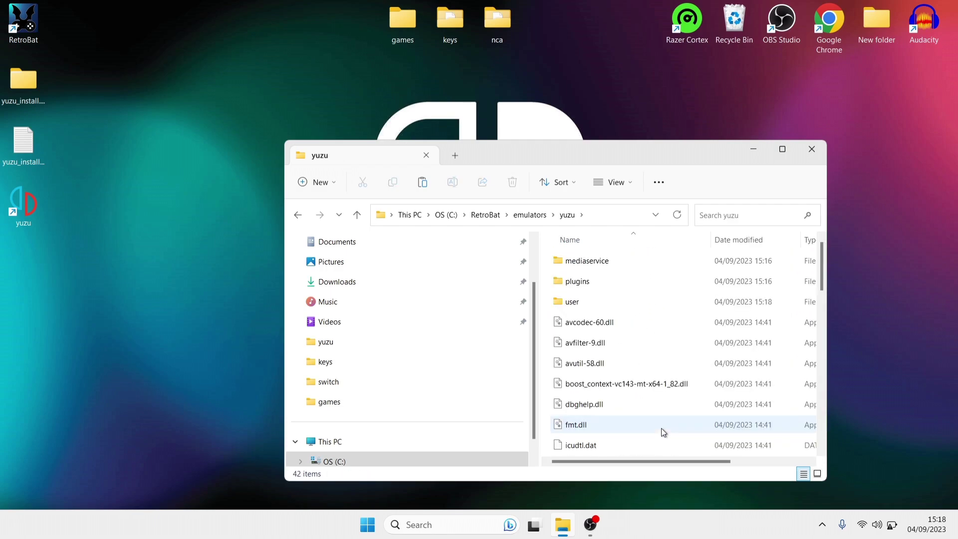
pyautogui.doubleClick(605, 304)
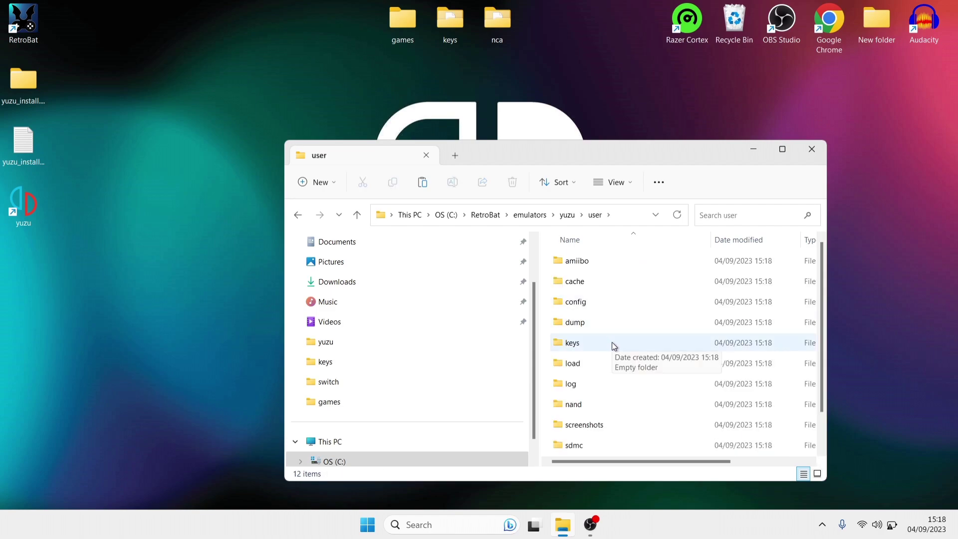
pyautogui.doubleClick(621, 341)
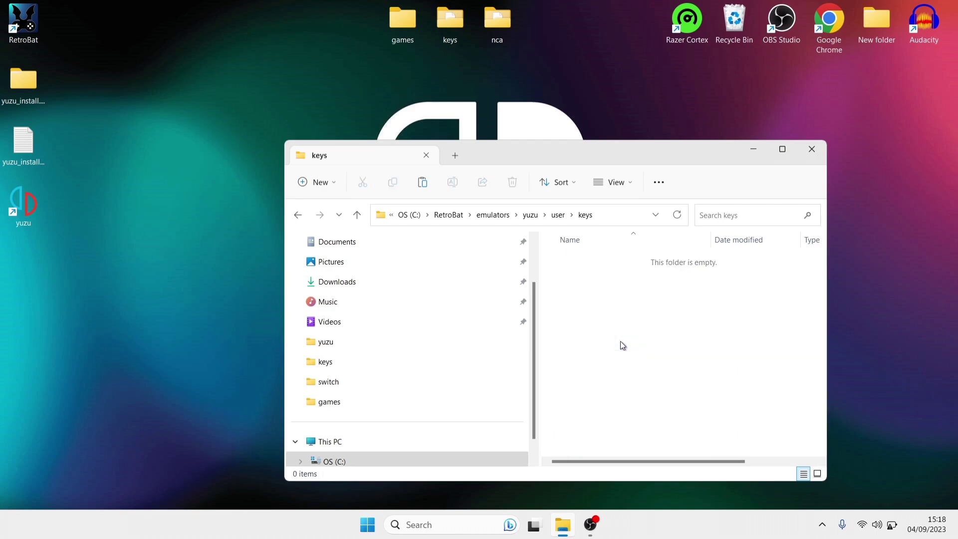
# Move prod.keys and title.keys from the desktop keys folder into yuzu\user\keys and close both folder windows.
pyautogui.doubleClick(450, 20)
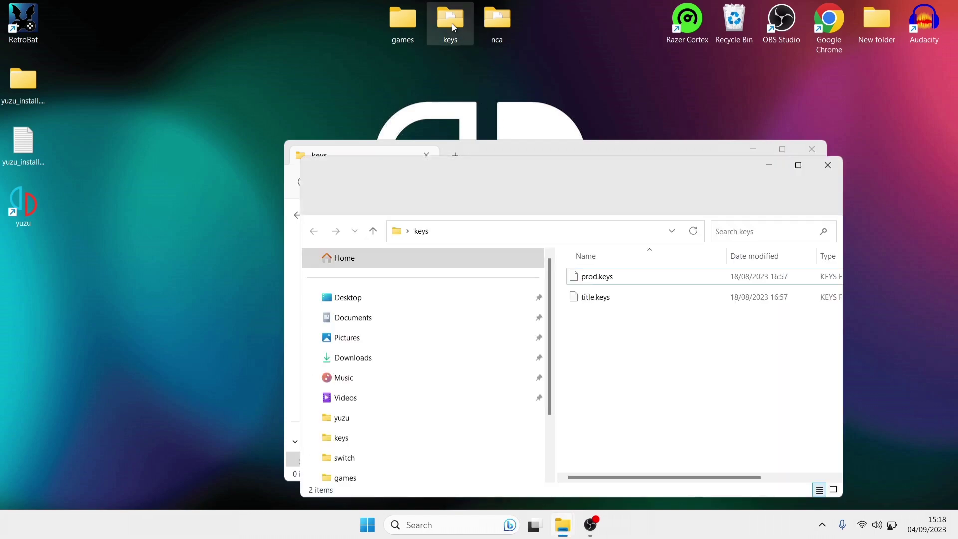
pyautogui.moveTo(570, 166); pyautogui.dragTo(244, 124)
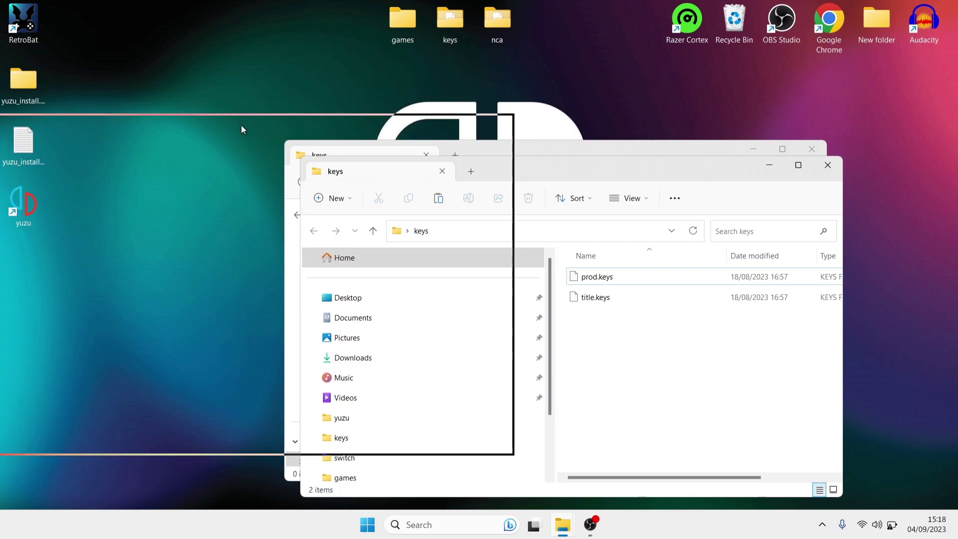
pyautogui.click(564, 173)
pyautogui.moveTo(567, 156); pyautogui.dragTo(690, 109)
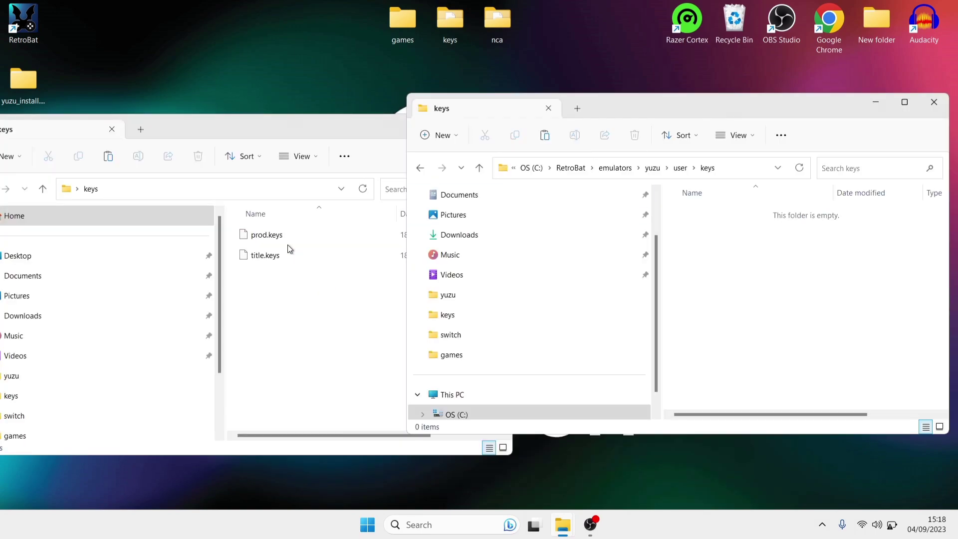
pyautogui.moveTo(284, 296); pyautogui.dragTo(824, 283)
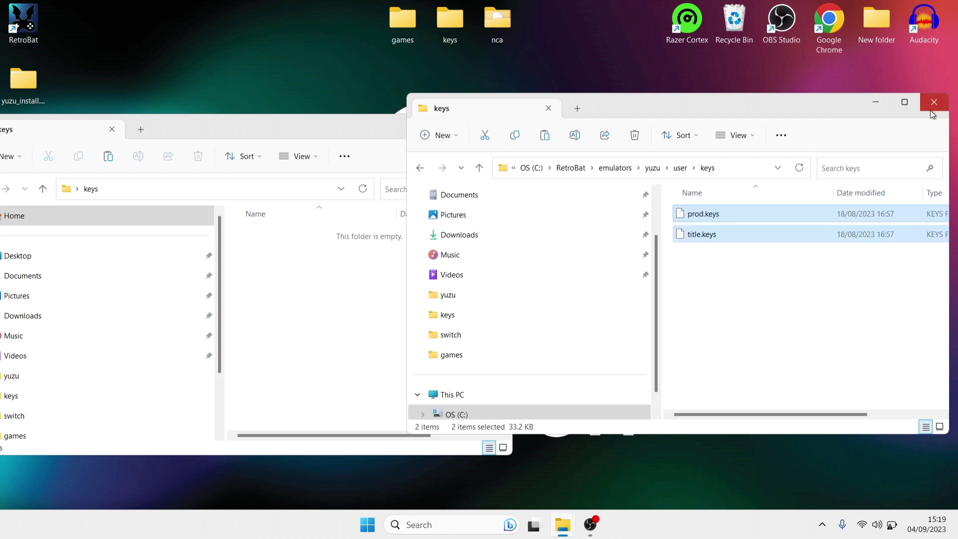
pyautogui.click(934, 101)
pyautogui.click(498, 122)
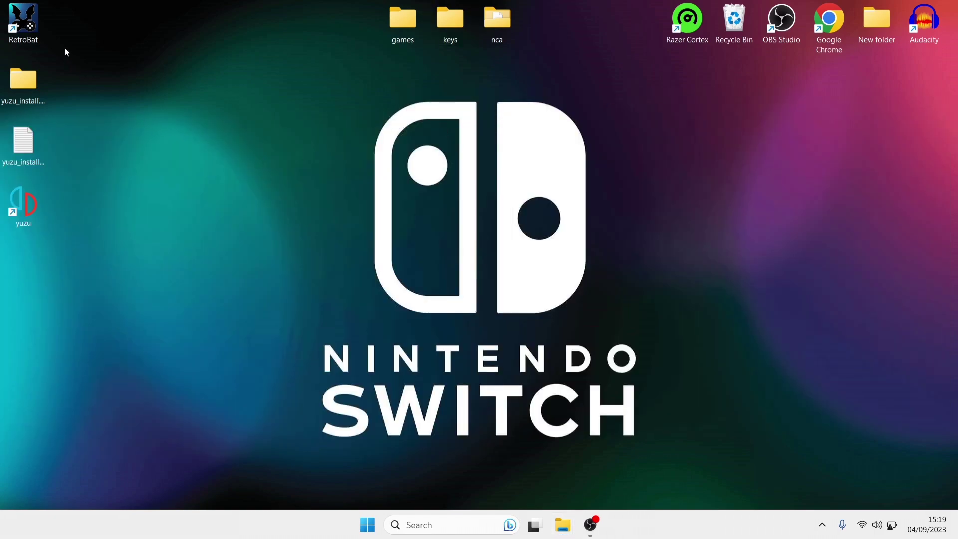
# Relaunch RetroBat and scrape media for the Nintendo Switch system's games from ScreenScraper.
pyautogui.doubleClick(30, 25)
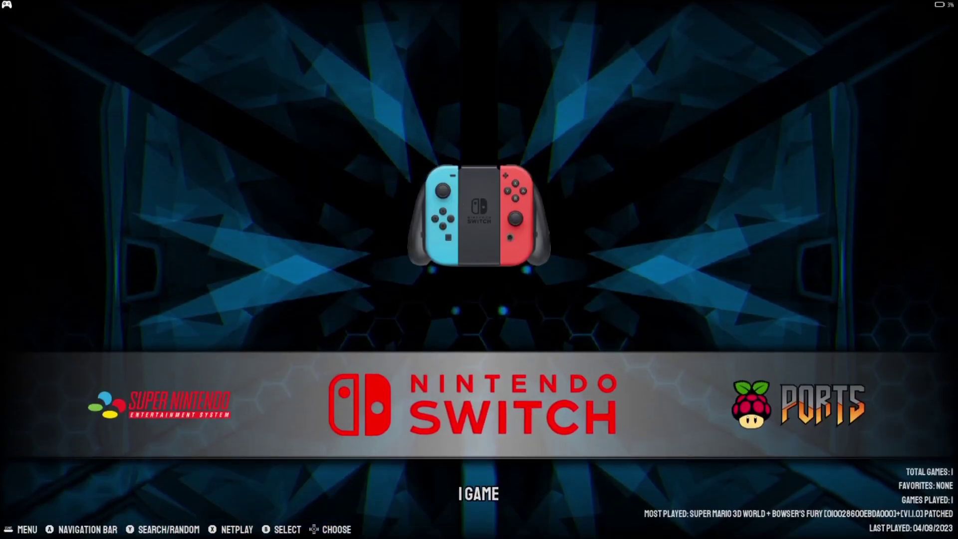
pyautogui.press('Return')
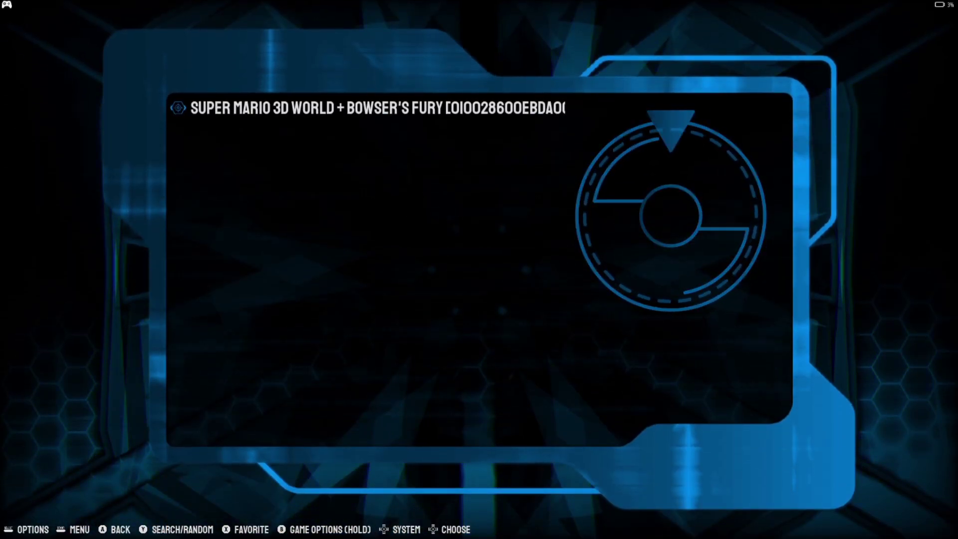
pyautogui.press('Escape')
pyautogui.press('Up')
pyautogui.press('Up')
pyautogui.press('Up')
pyautogui.press('Up')
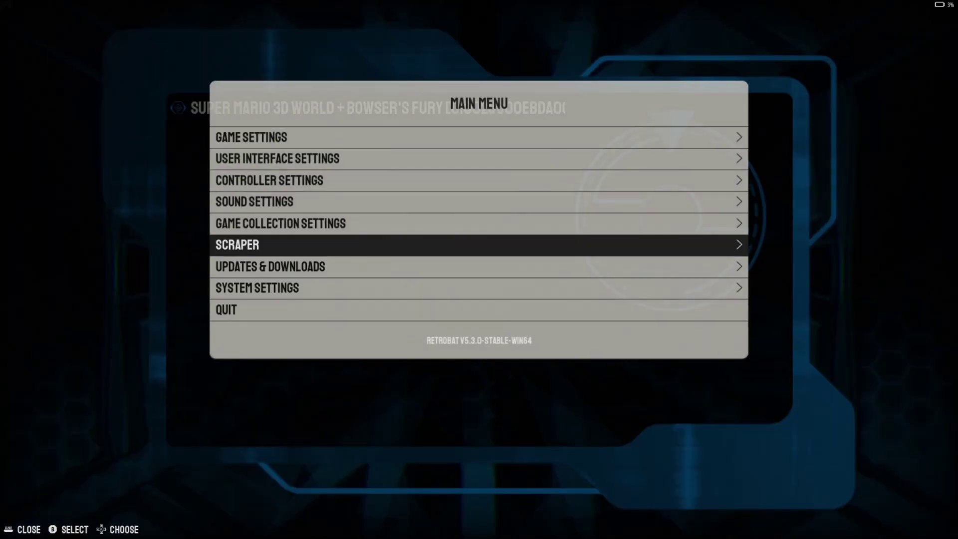
pyautogui.press('Return')
pyautogui.press('Up')
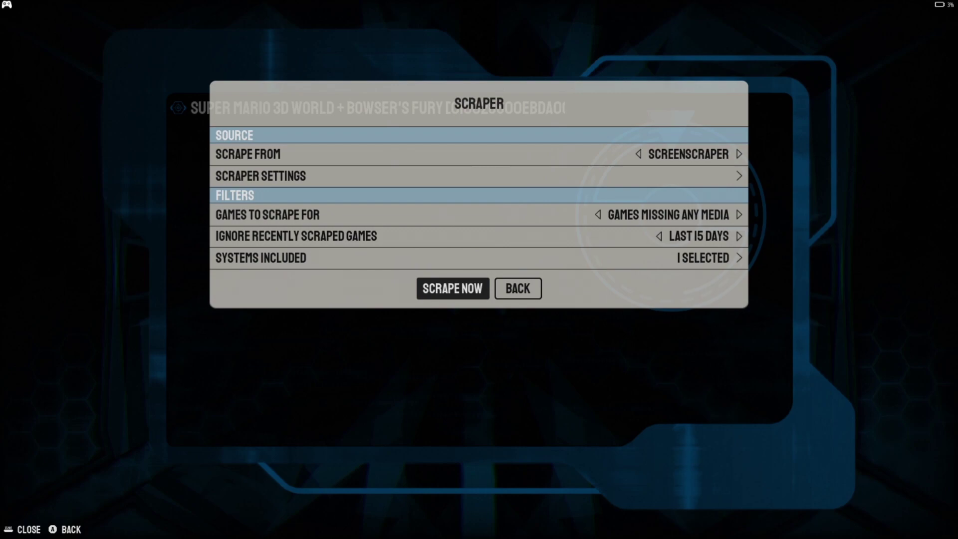
pyautogui.press('Return')
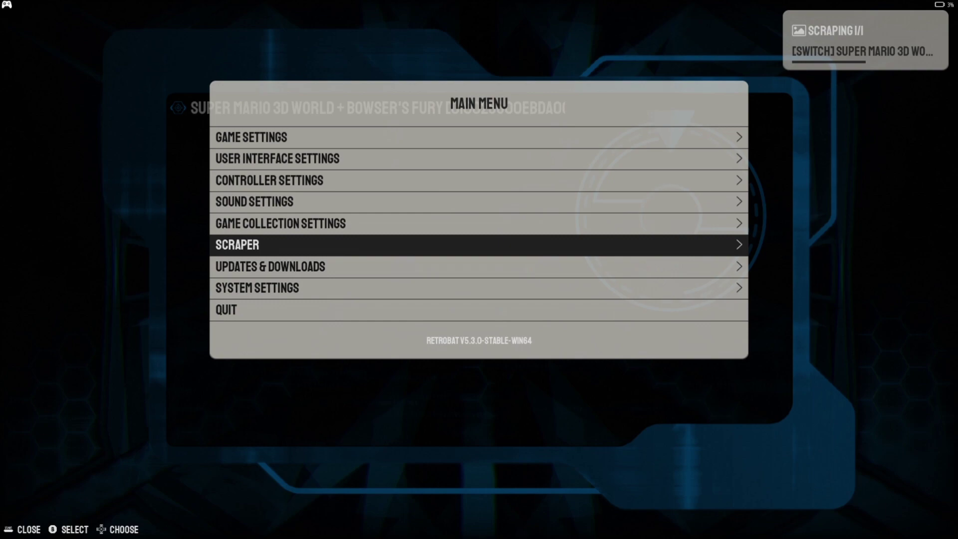
# Update the gamelists from the game settings to apply the scraped media.
pyautogui.press('Up')
pyautogui.press('Up')
pyautogui.press('Up')
pyautogui.press('Up')
pyautogui.press('Up')
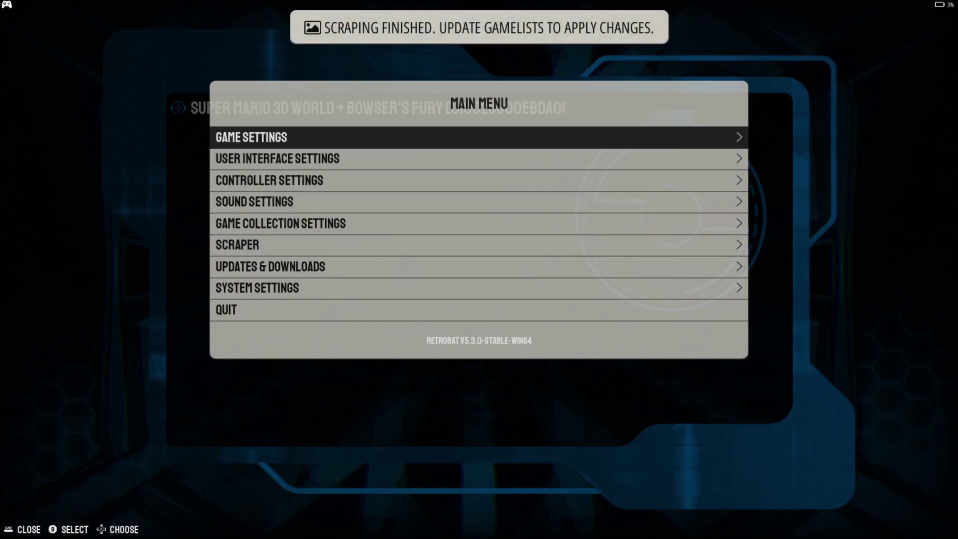
pyautogui.press('Return')
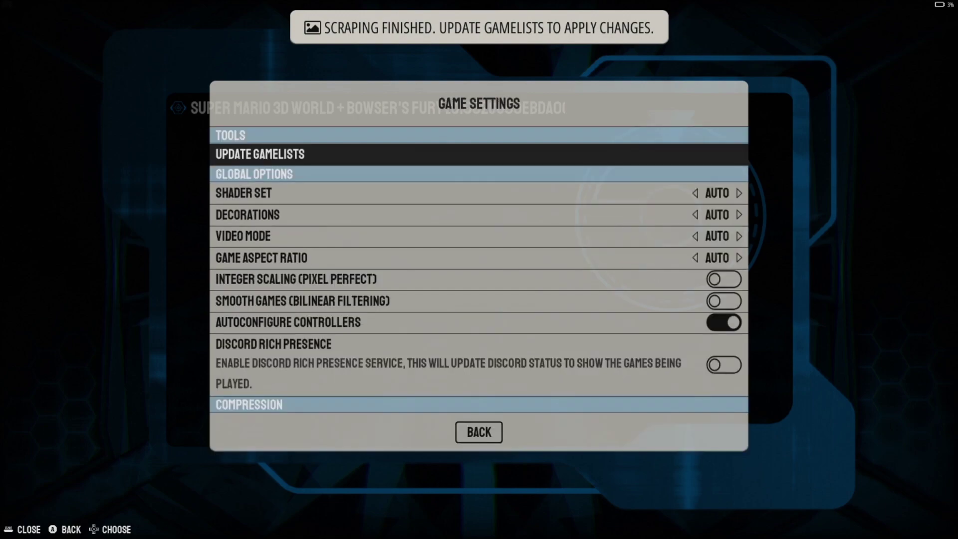
pyautogui.press('Return')
pyautogui.press('Return')
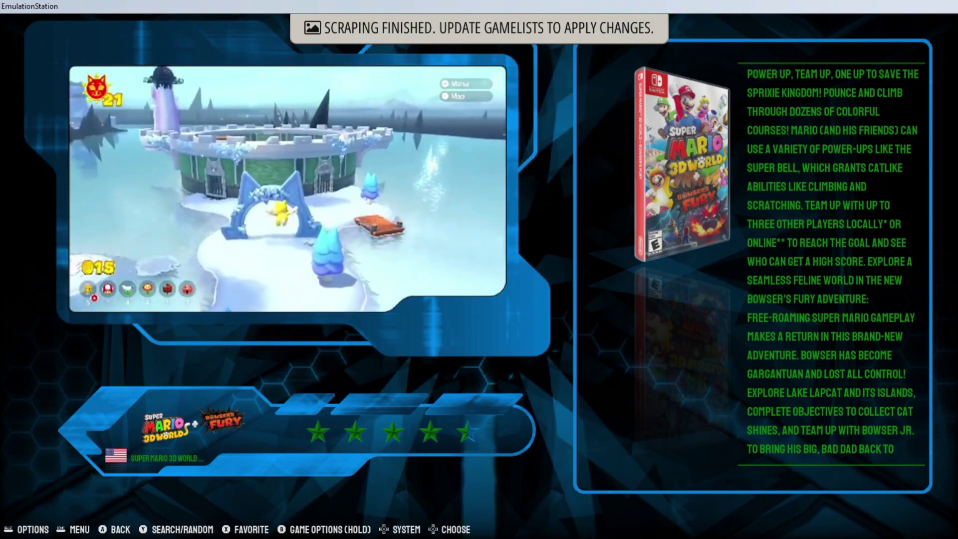
# Launch Super Mario 3D World + Bowser's Fury and start the Bowser's Fury mode.
pyautogui.press('Return')
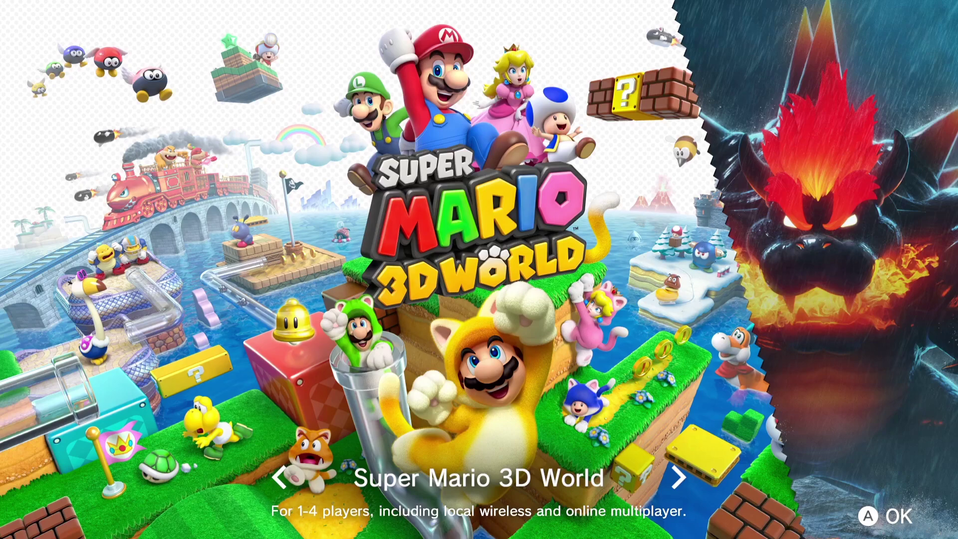
pyautogui.press('Right')
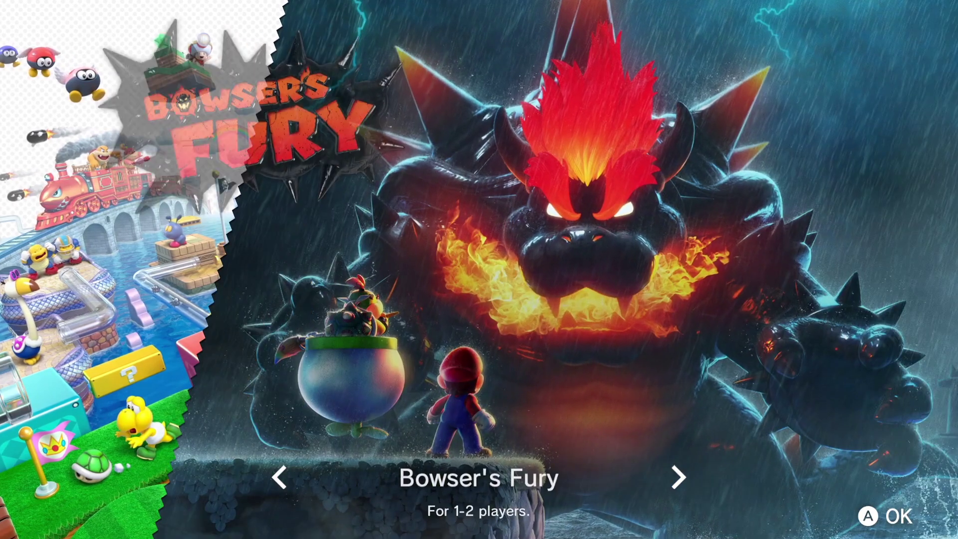
pyautogui.press('Return')
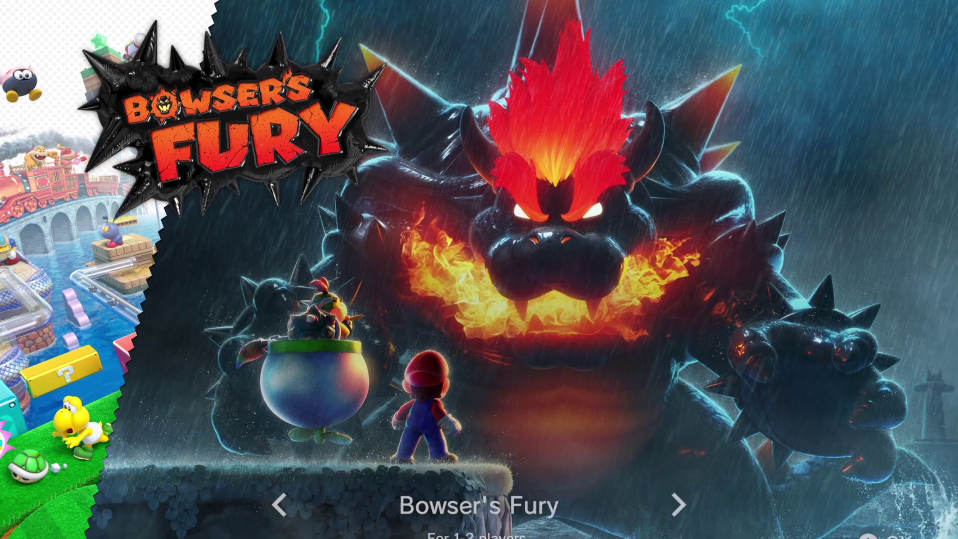
pyautogui.press('Return')
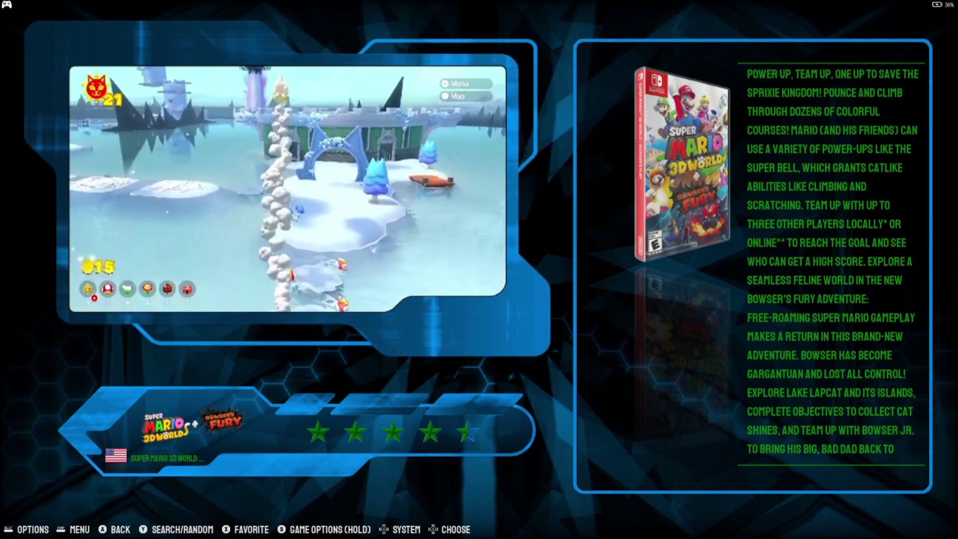
# Quit RetroBat to return to the desktop.
pyautogui.press('Escape')
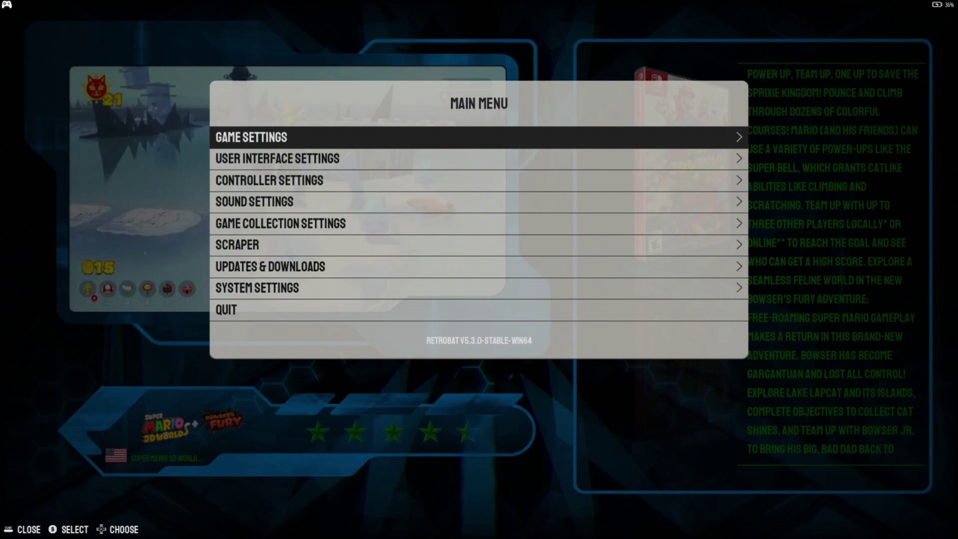
pyautogui.press('Up')
pyautogui.press('Return')
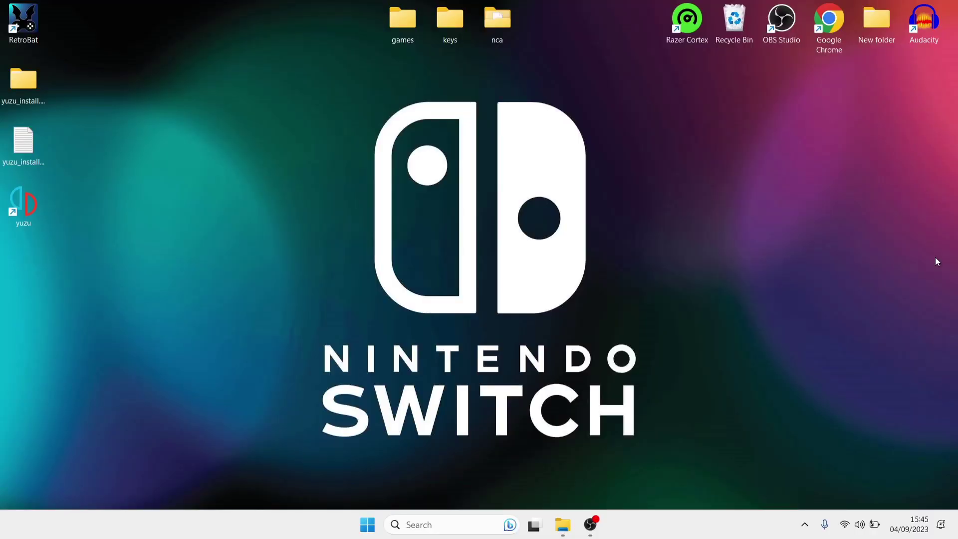
# Open the emulators\yuzu folder inside the RetroBat folder and run yuzu.exe.
pyautogui.rightClick(28, 12)
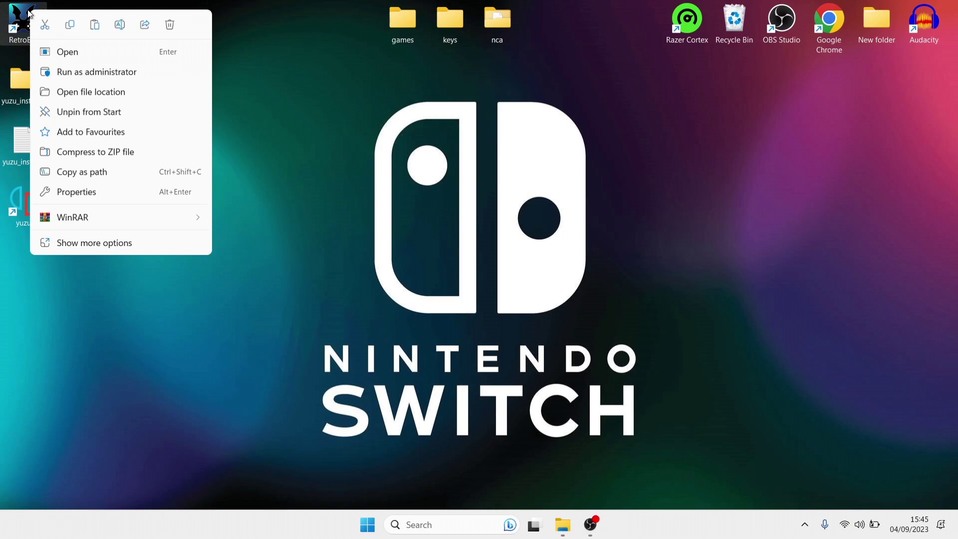
pyautogui.click(88, 96)
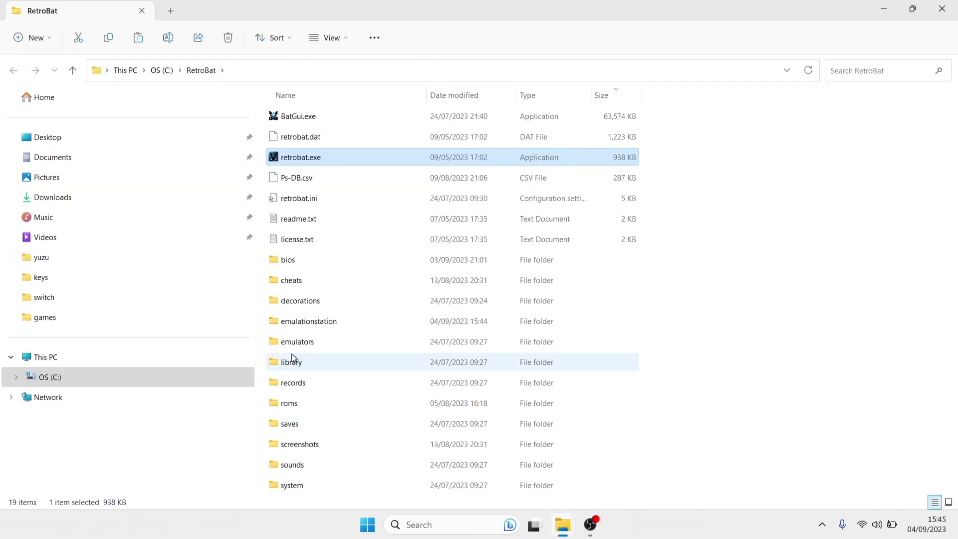
pyautogui.doubleClick(310, 342)
pyautogui.moveTo(954, 164); pyautogui.dragTo(954, 439)
pyautogui.click(343, 467)
pyautogui.doubleClick(343, 467)
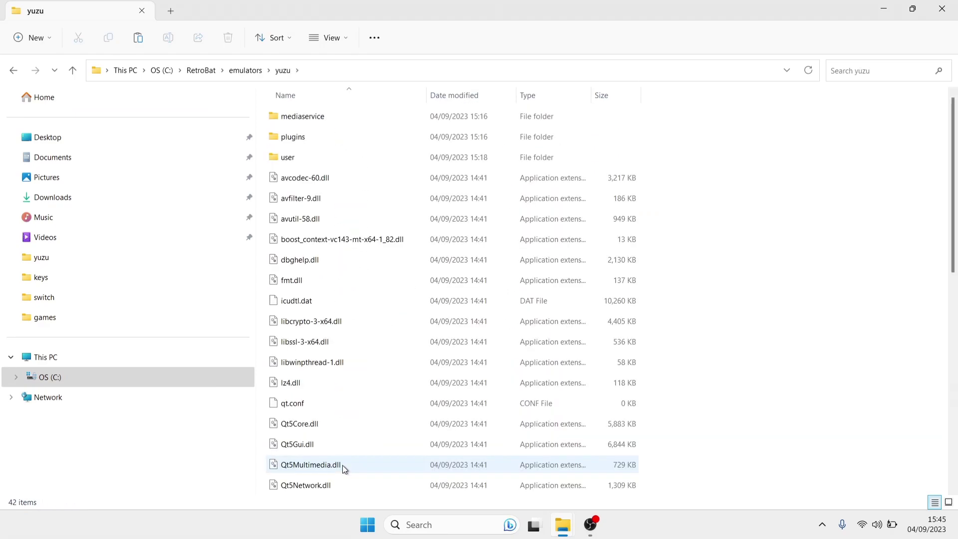
pyautogui.moveTo(955, 202); pyautogui.dragTo(957, 414)
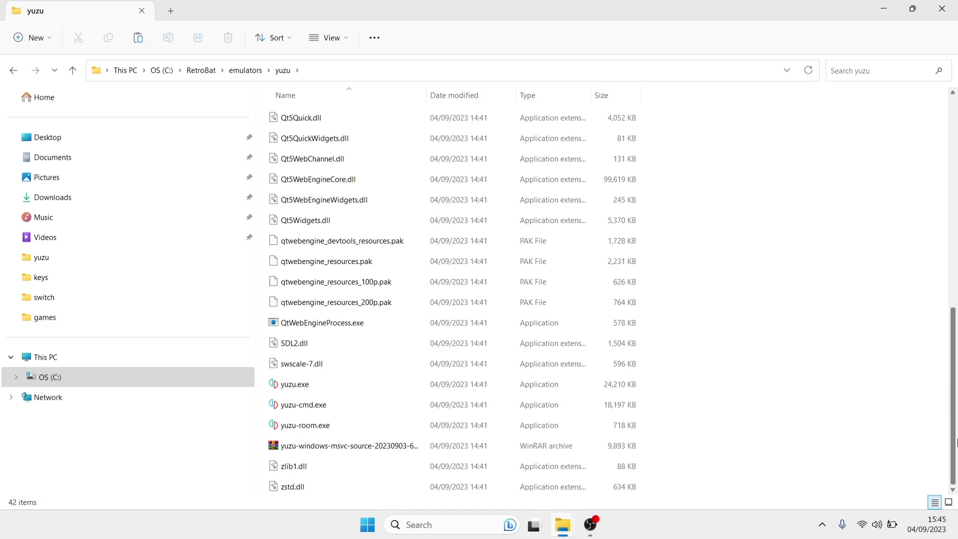
pyautogui.click(330, 385)
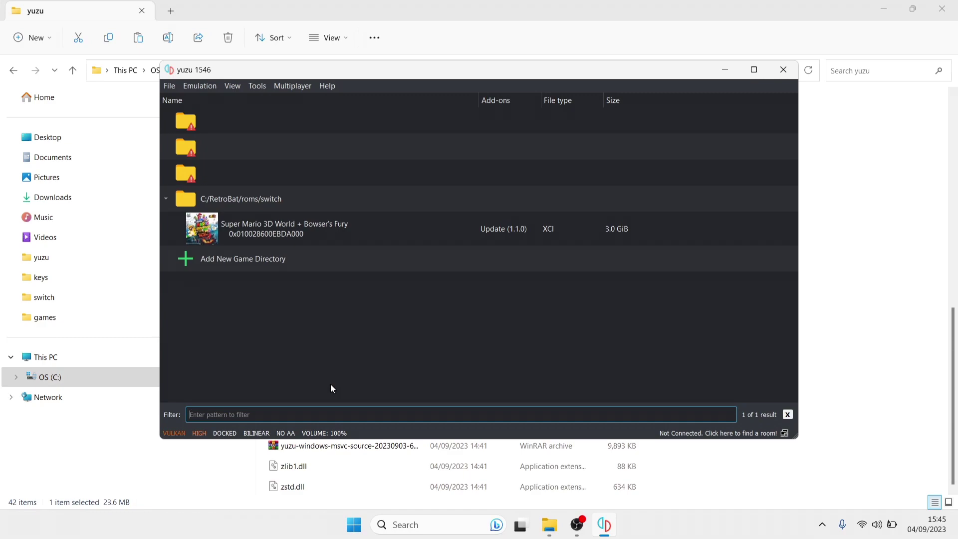
# Look at yuzu's Install Files to NAND file picker and cancel it without choosing a file.
pyautogui.click(228, 230)
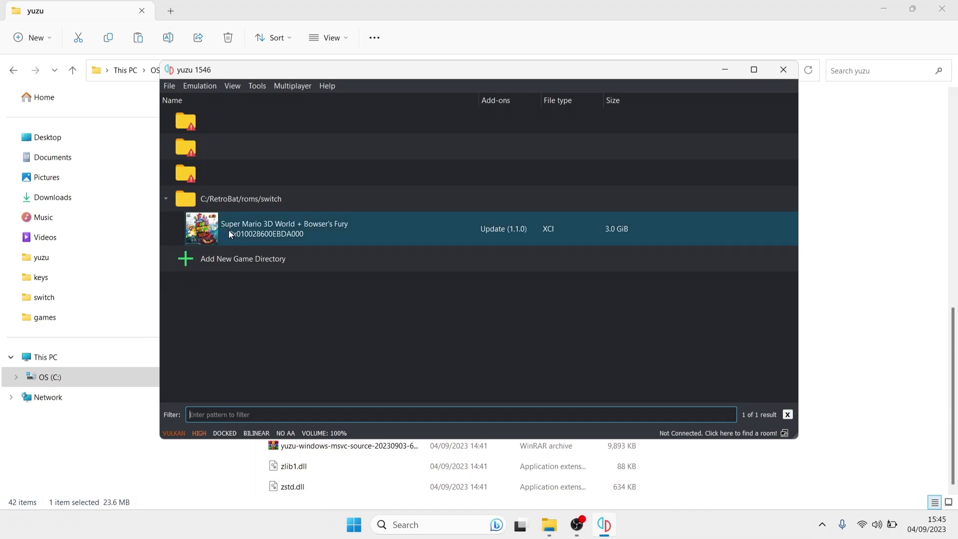
pyautogui.click(172, 86)
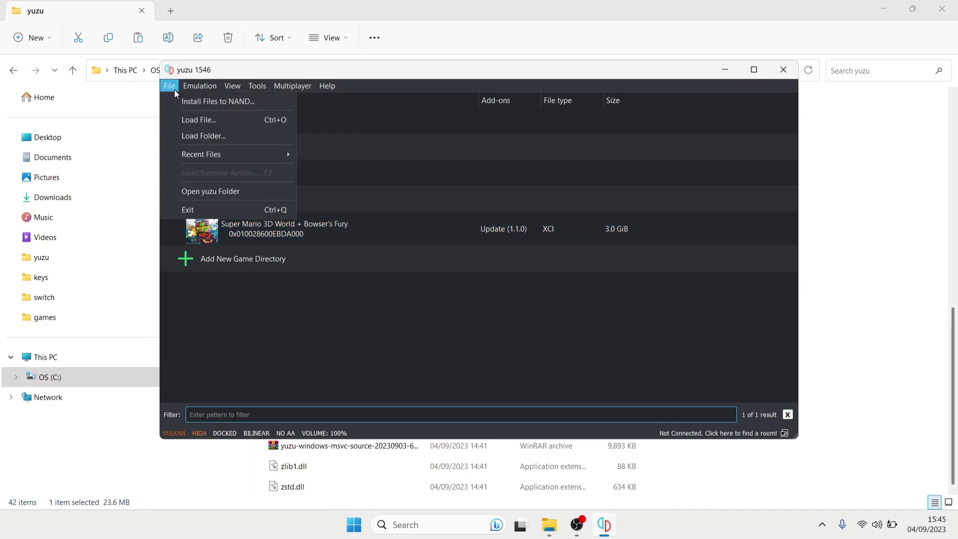
pyautogui.click(175, 101)
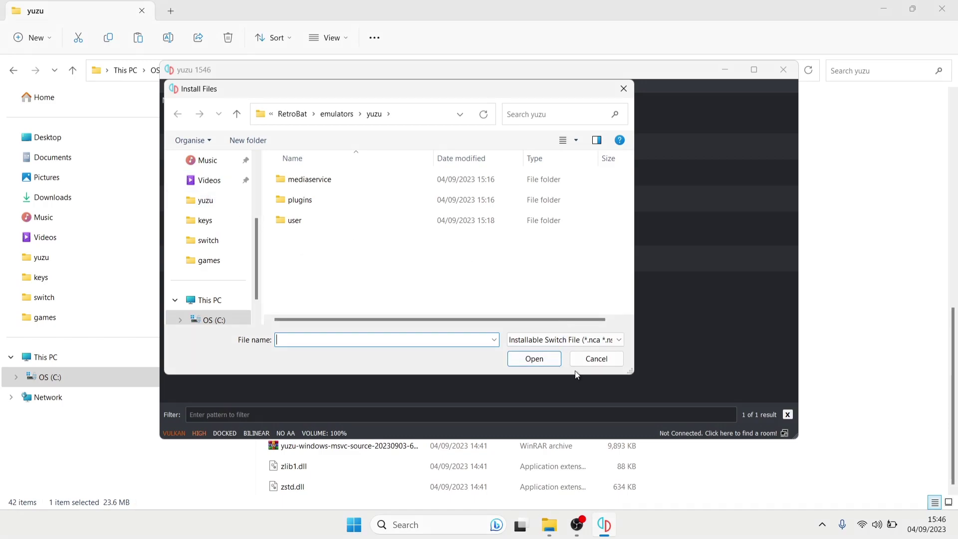
pyautogui.click(594, 359)
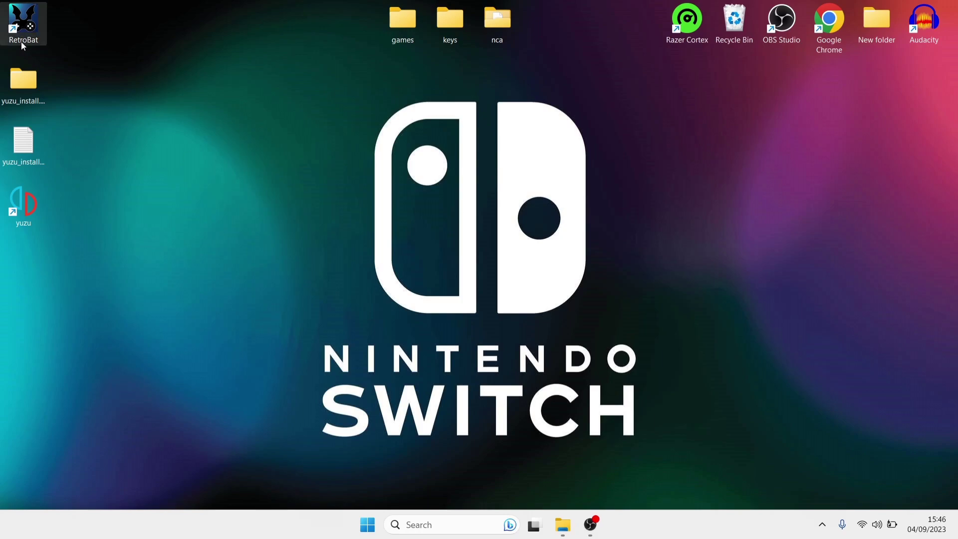
# Relaunch RetroBat and open the advanced system options of the Nintendo Switch system.
pyautogui.doubleClick(33, 28)
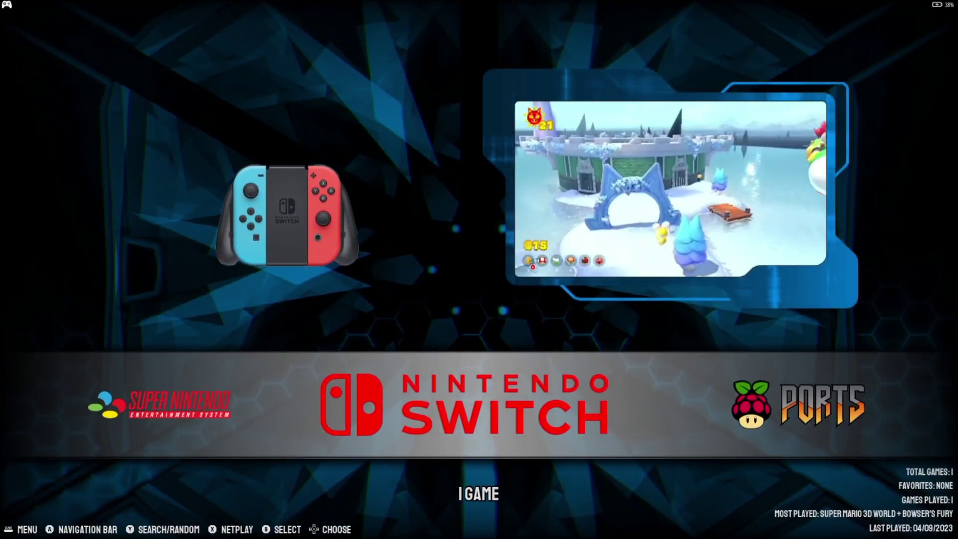
pyautogui.press('Return')
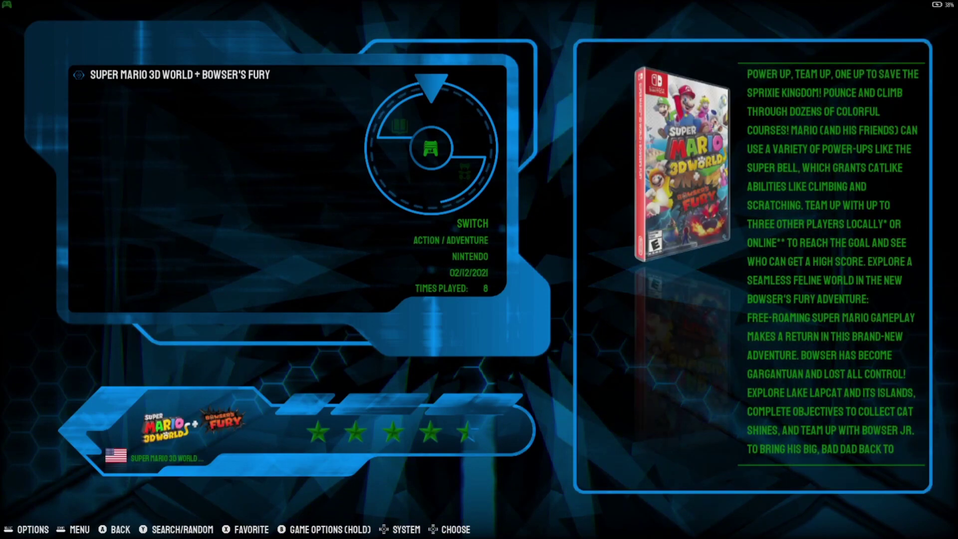
pyautogui.press('BackSpace')
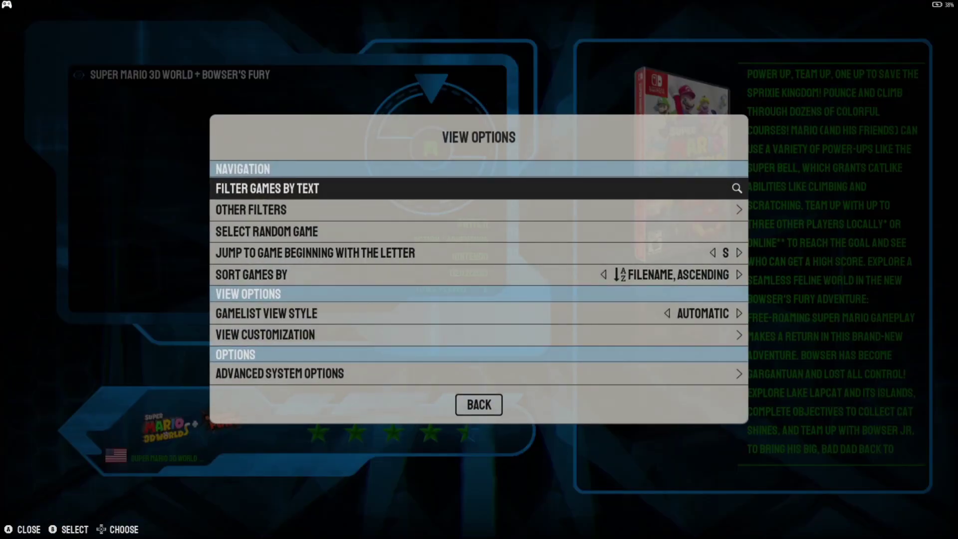
pyautogui.press('Up')
pyautogui.press('Up')
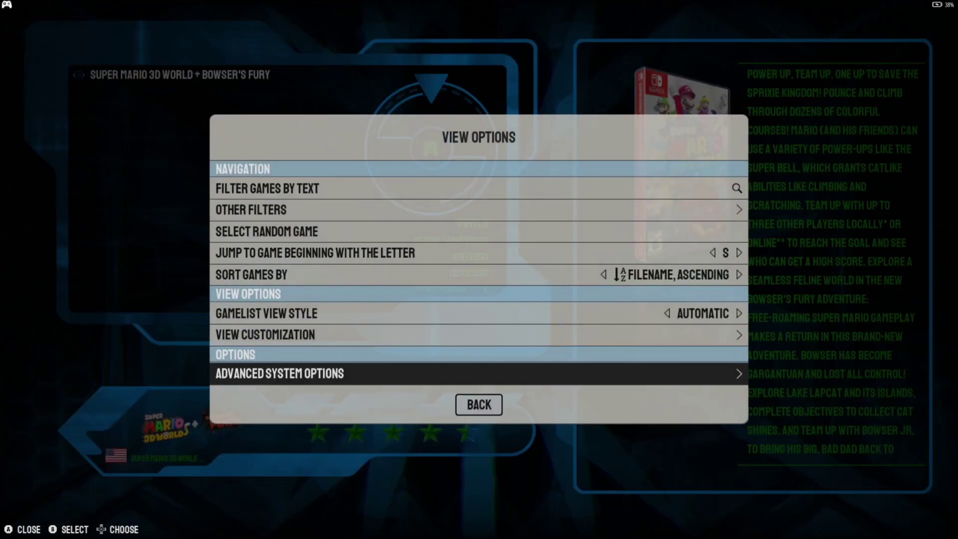
pyautogui.press('Return')
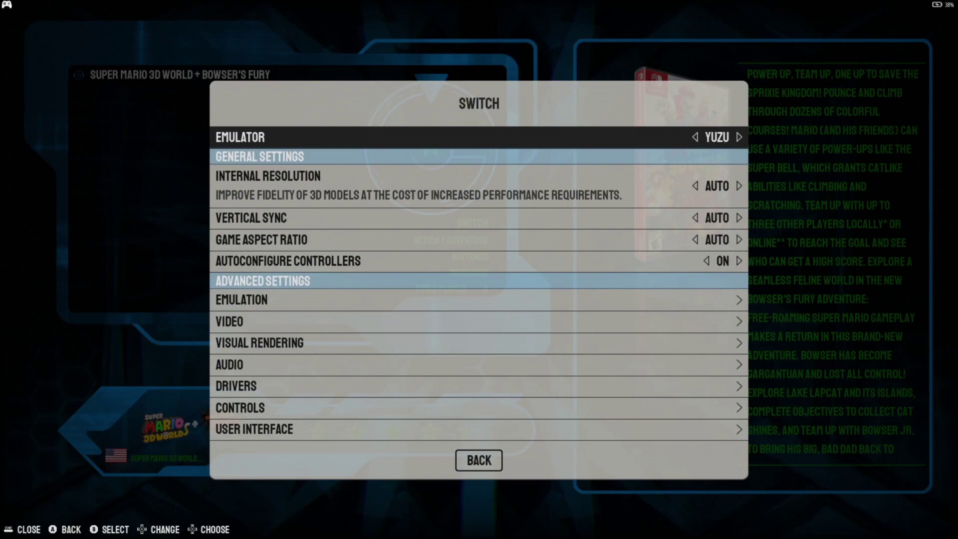
# Look through the emulator choices for the Switch system and select YUZU.
pyautogui.press('Return')
pyautogui.press('Down')
pyautogui.press('Down')
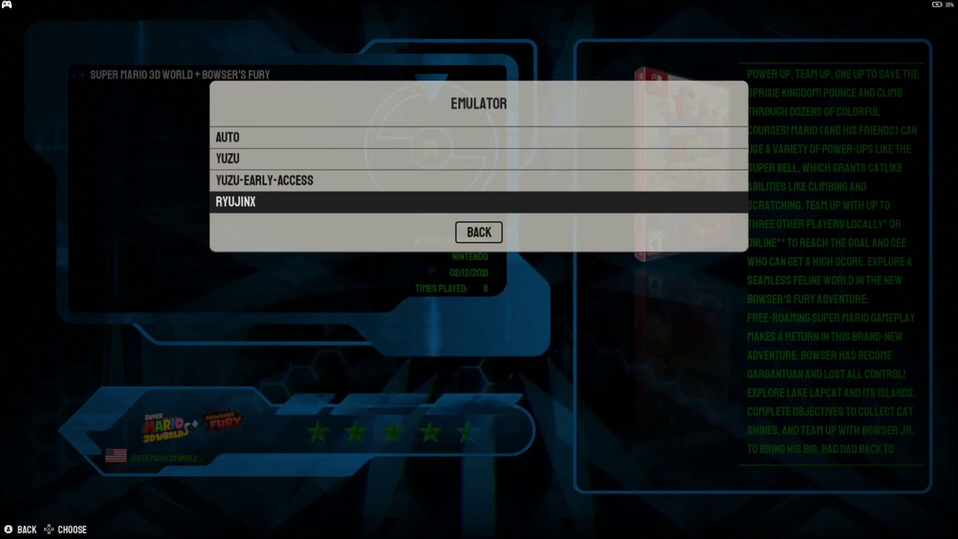
pyautogui.press('Up')
pyautogui.press('Up')
pyautogui.press('Return')
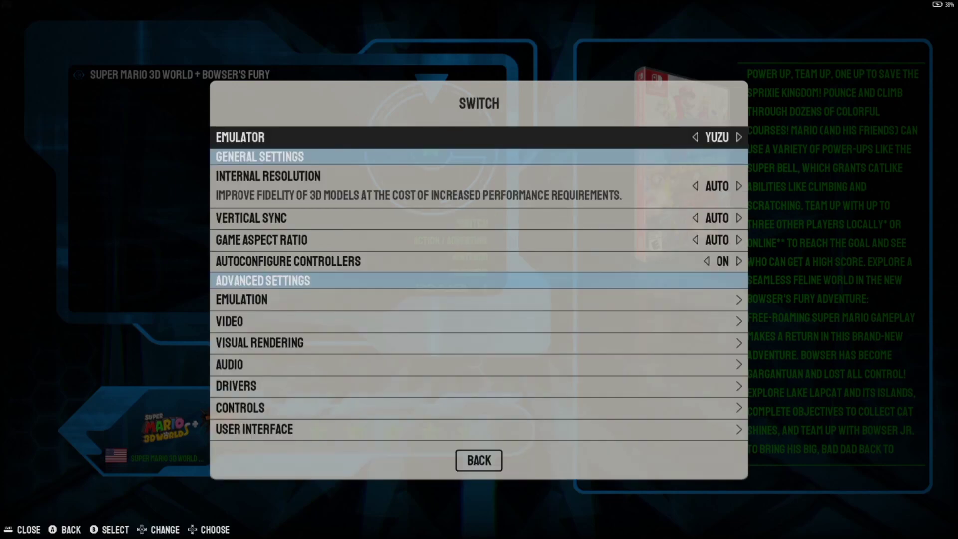
# Examine the internal resolution options for the Switch system and leave the list without choosing one.
pyautogui.press('Down')
pyautogui.press('Return')
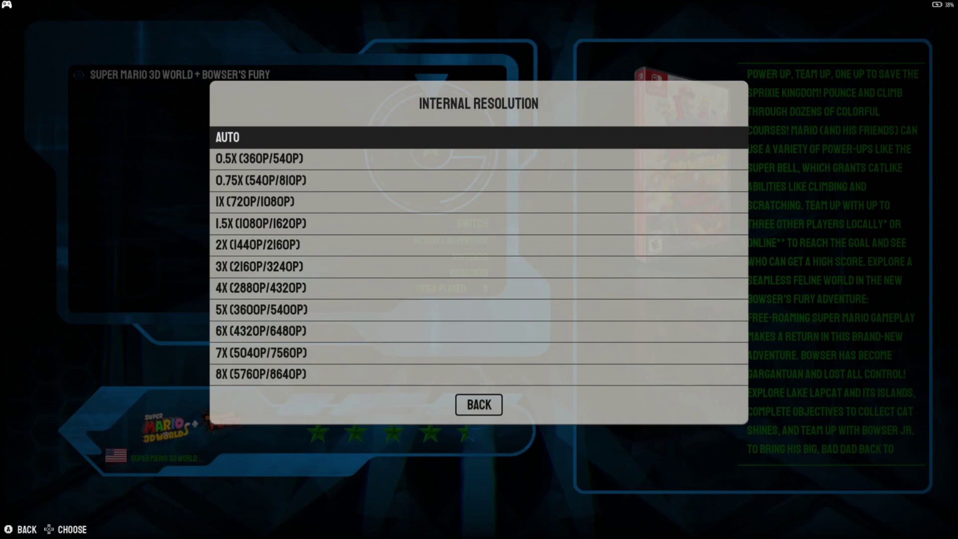
pyautogui.press('Down')
pyautogui.press('Down')
pyautogui.press('Down')
pyautogui.press('Down')
pyautogui.press('Down')
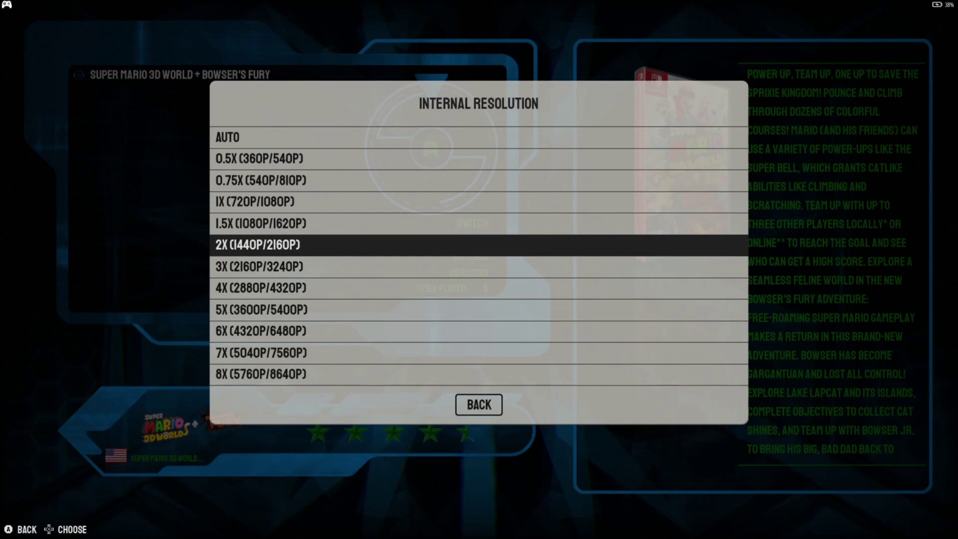
pyautogui.press('Down')
pyautogui.press('Down')
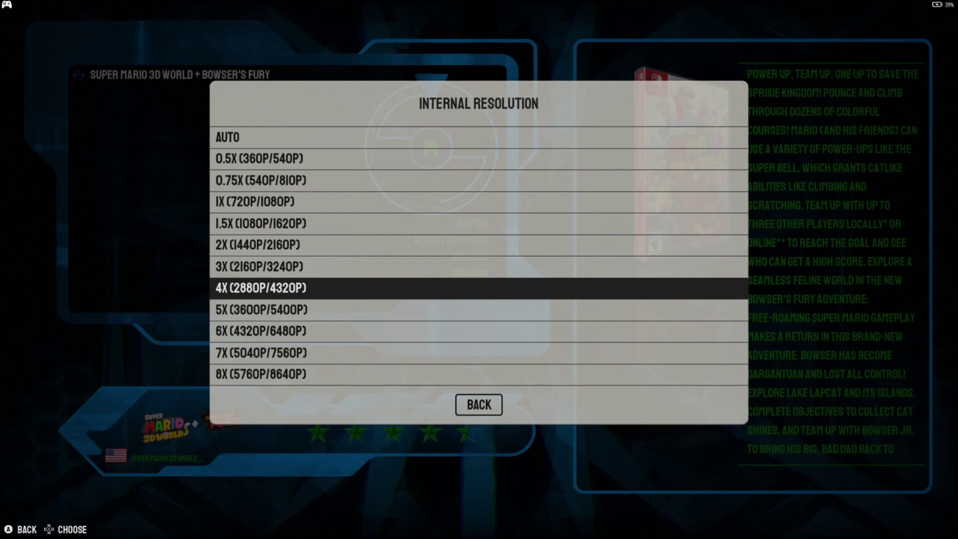
pyautogui.press('Up')
pyautogui.press('Down')
pyautogui.press('Down')
pyautogui.press('Down')
pyautogui.press('Down')
pyautogui.press('Down')
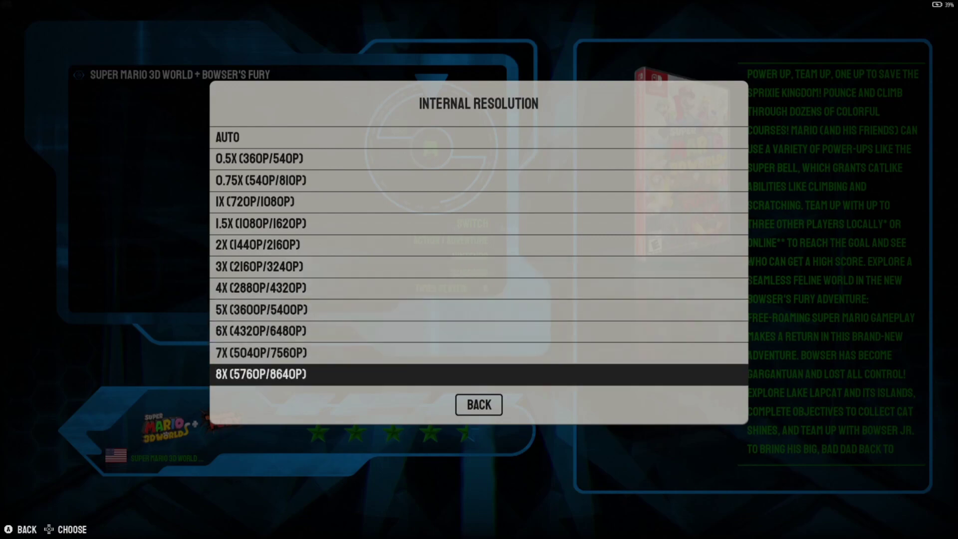
pyautogui.press('Escape')
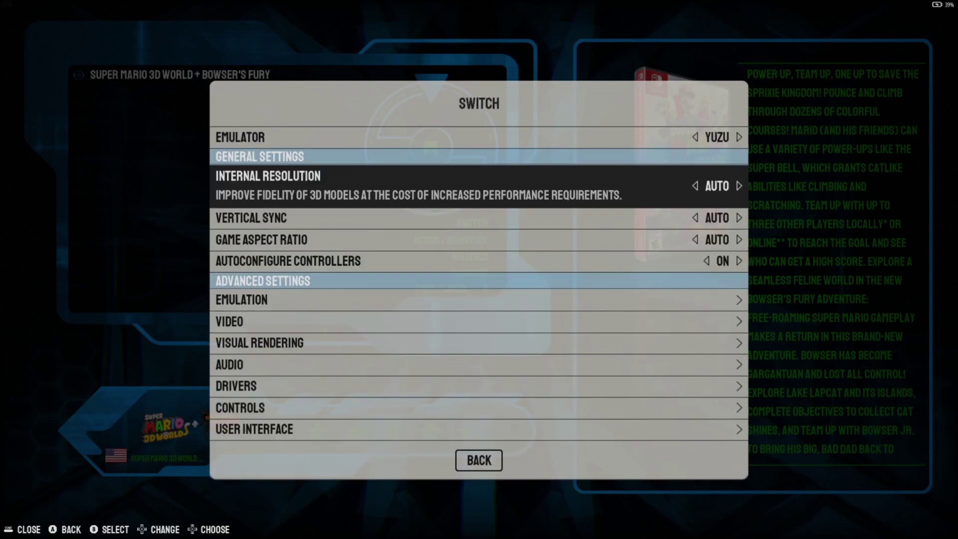
# Set the Switch system's vertical sync to YES (MAILBOX).
pyautogui.press('Down')
pyautogui.press('Return')
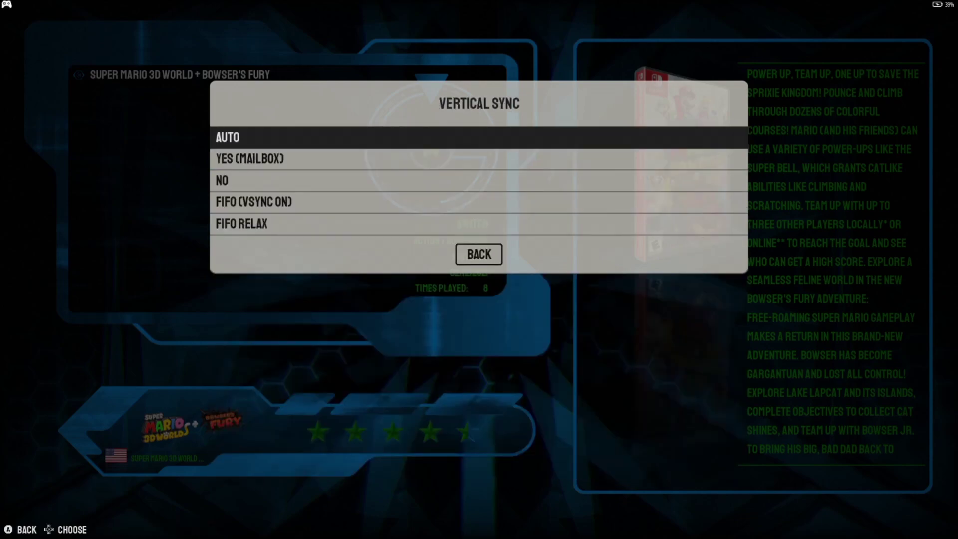
pyautogui.press('Down')
pyautogui.press('Return')
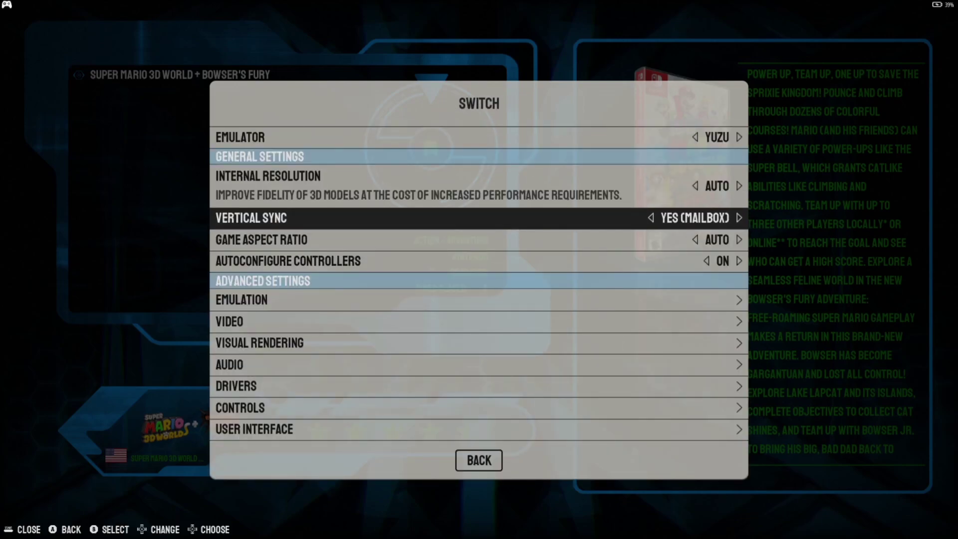
pyautogui.press('Return')
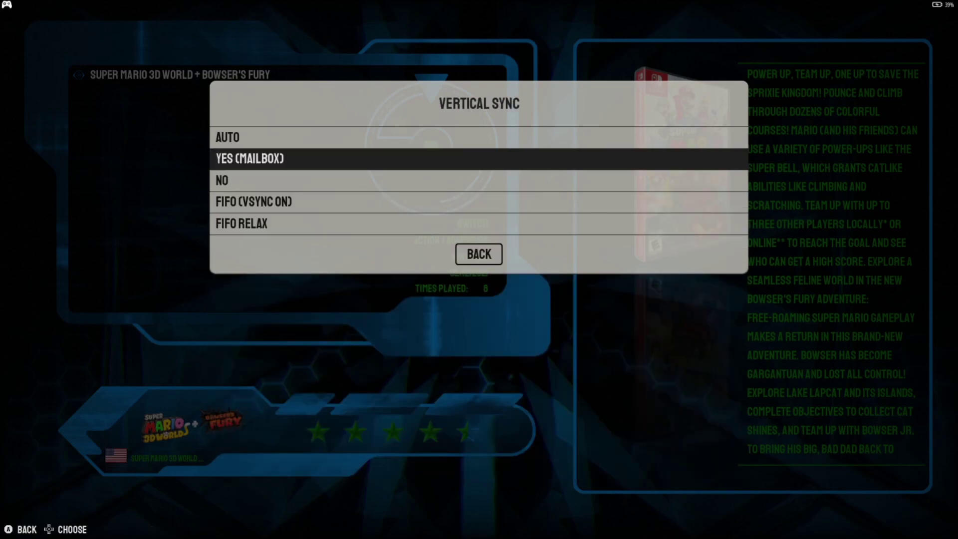
pyautogui.press('Return')
# Examine the game aspect ratio options for the Switch system and keep AUTO.
pyautogui.press('Down')
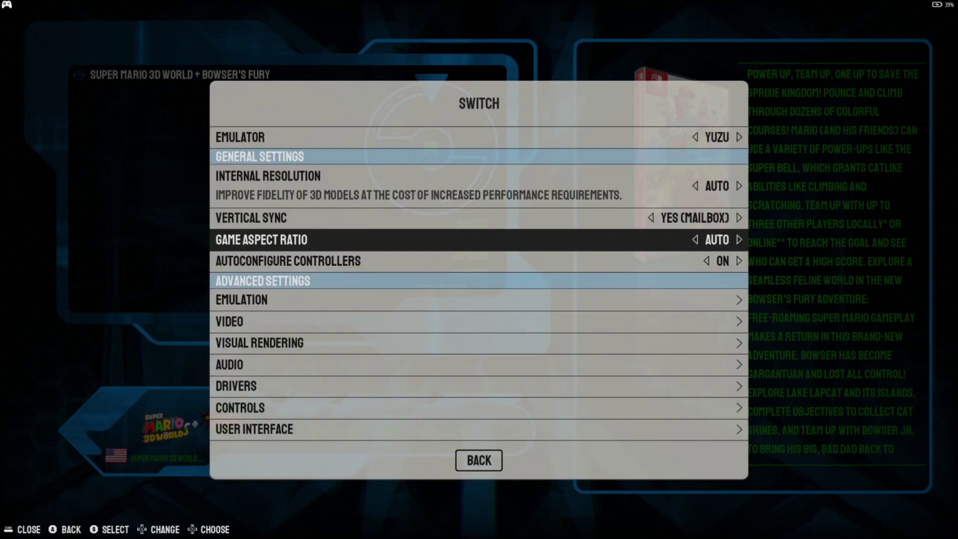
pyautogui.press('Return')
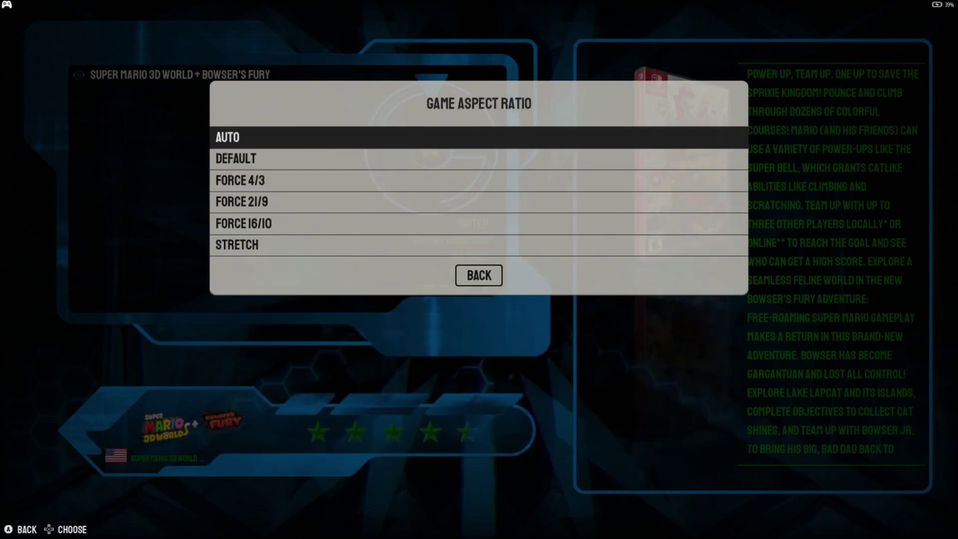
pyautogui.press('Return')
pyautogui.press('Down')
pyautogui.press('Down')
pyautogui.press('Up')
pyautogui.press('Return')
# Check the autoconfigure controllers options for the Switch system and keep ON.
pyautogui.press('Return')
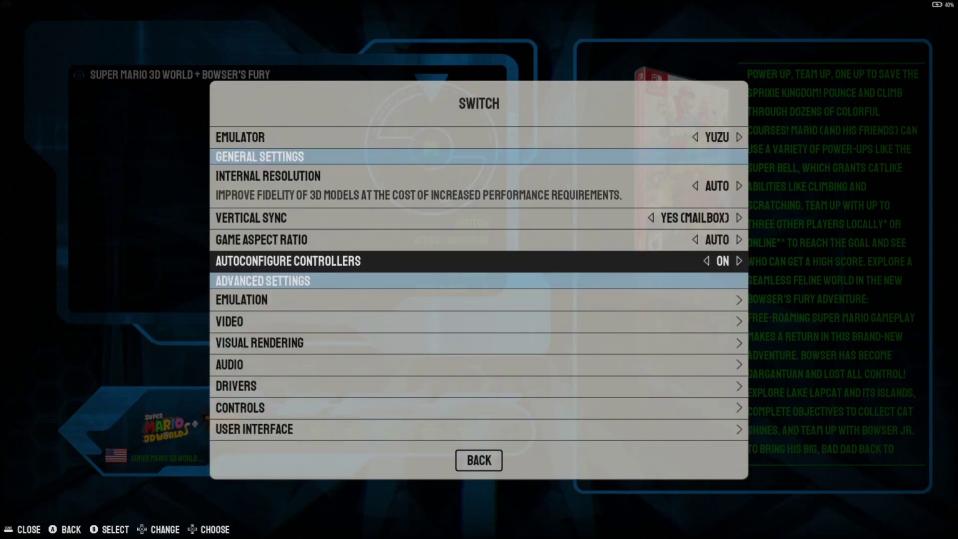
pyautogui.press('Return')
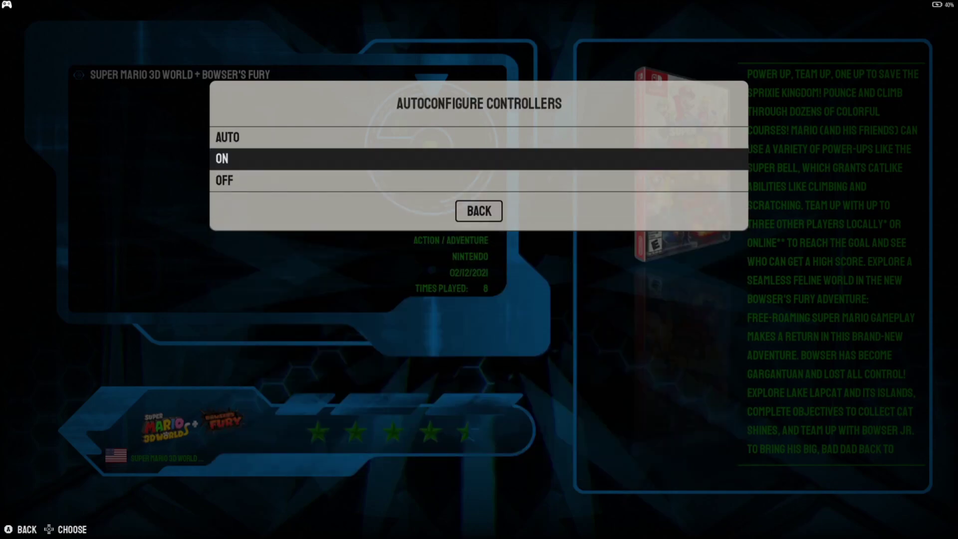
pyautogui.press('Return')
# Open the visual rendering settings and review the anti-aliasing options, keeping AUTO.
pyautogui.press('Down')
pyautogui.press('Down')
pyautogui.press('Down')
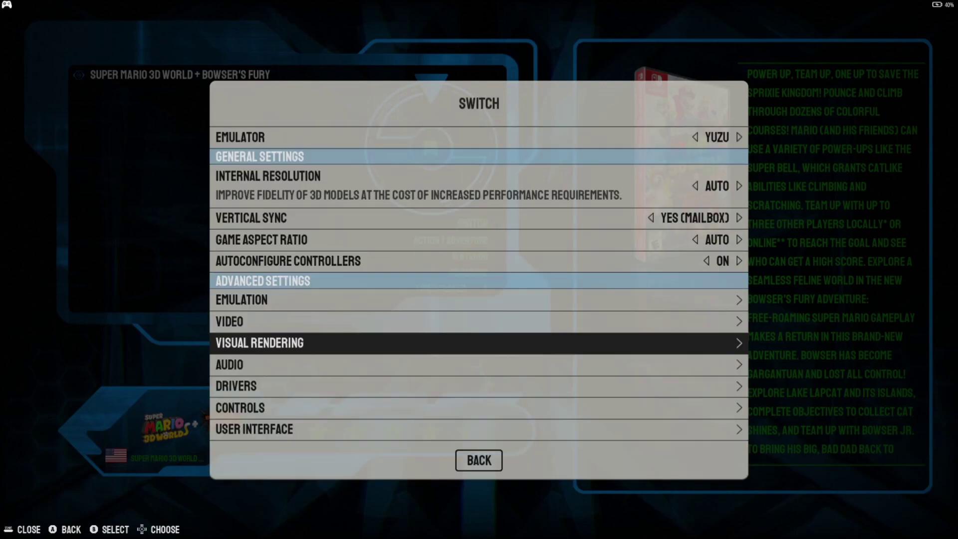
pyautogui.press('Return')
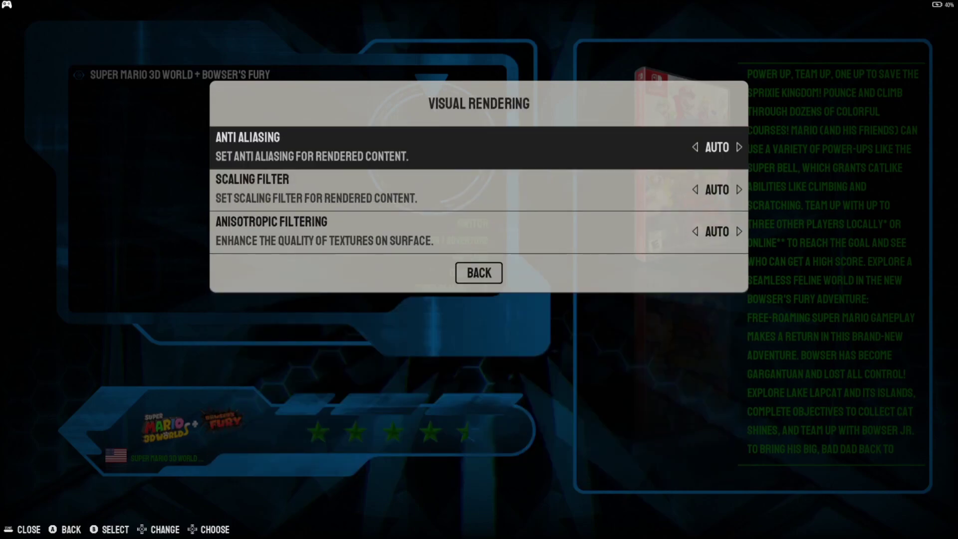
pyautogui.press('Return')
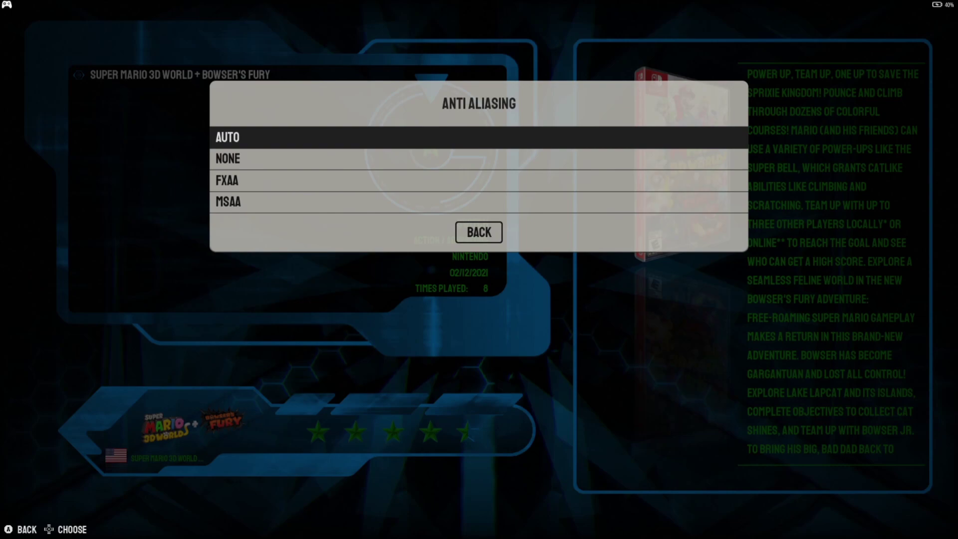
pyautogui.press('Return')
# Look through the scaling filter options down to AMD's FidelityFX Super Resolution and leave the list without choosing one.
pyautogui.press('Down')
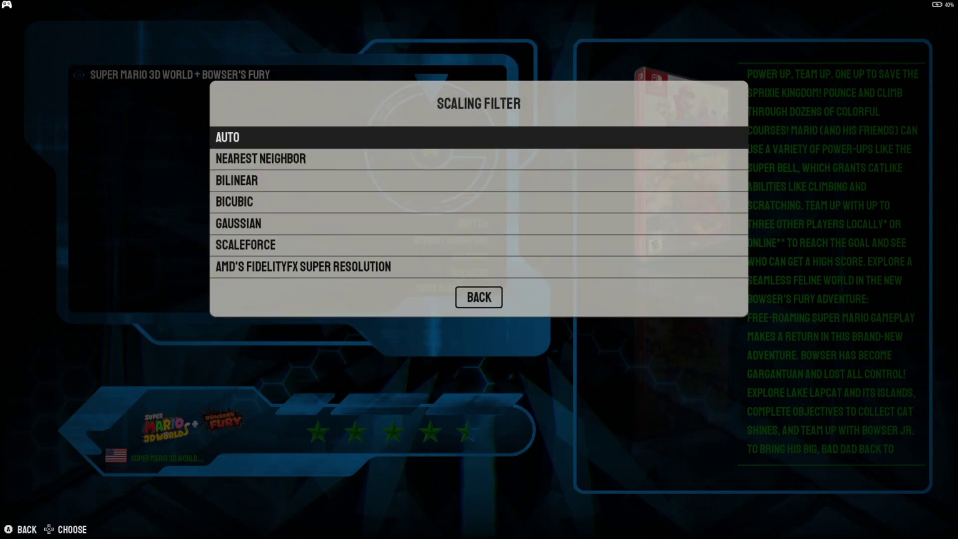
pyautogui.press('Down')
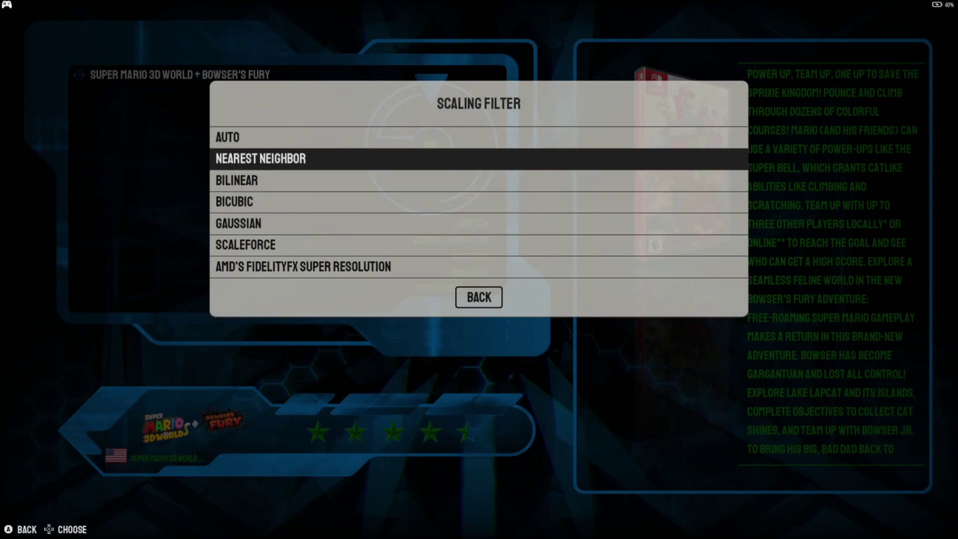
pyautogui.press('Down')
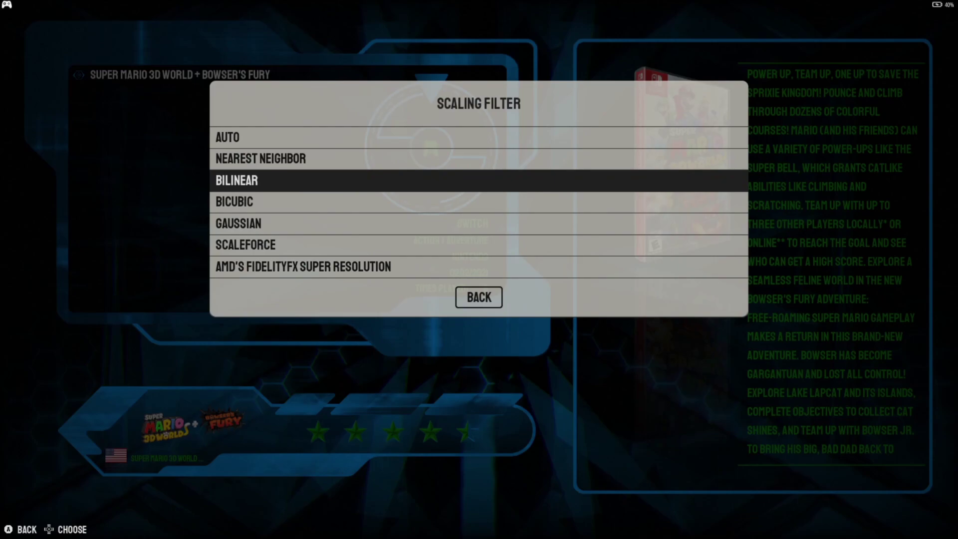
pyautogui.press('Down')
pyautogui.press('Down')
pyautogui.press('Down')
pyautogui.press('Down')
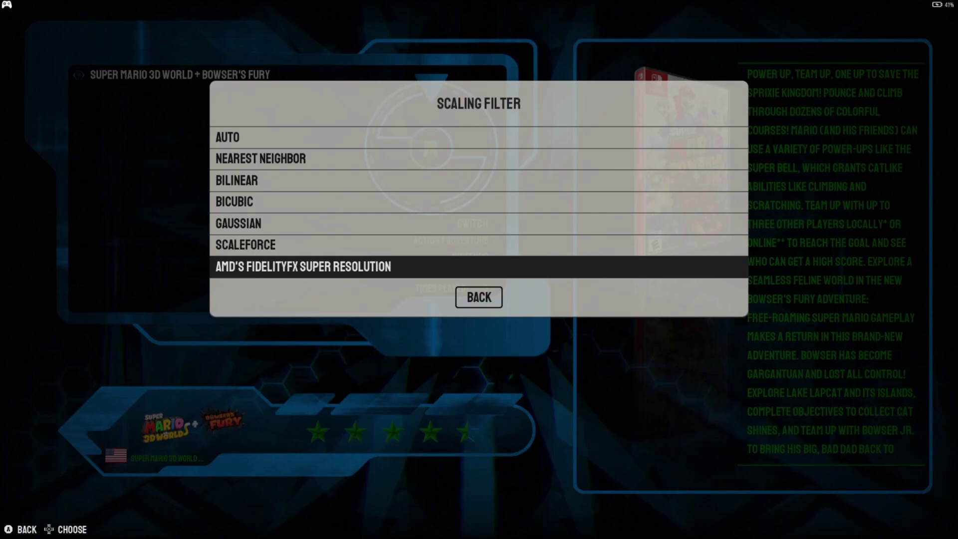
pyautogui.press('Escape')
# Look through the anisotropic filtering options and leave the list without choosing one.
pyautogui.press('Down')
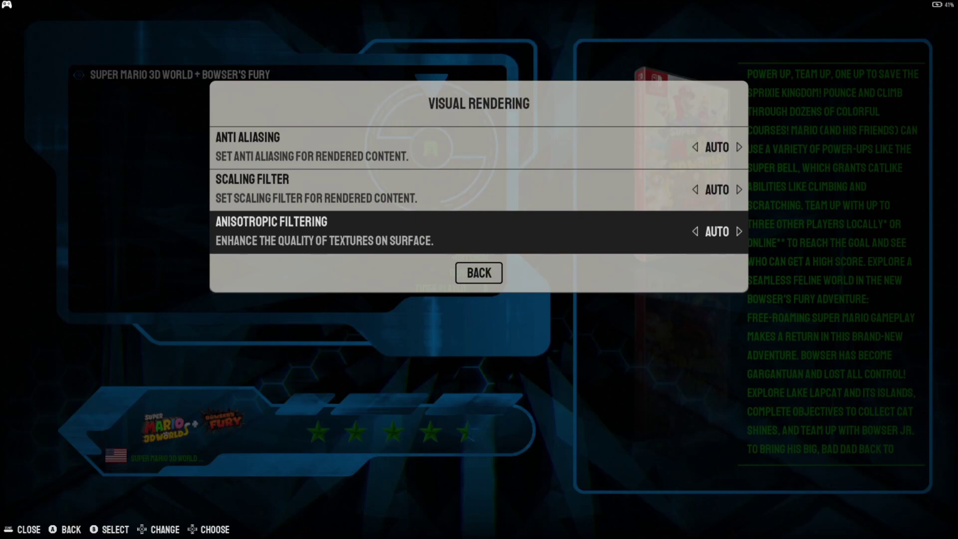
pyautogui.press('Return')
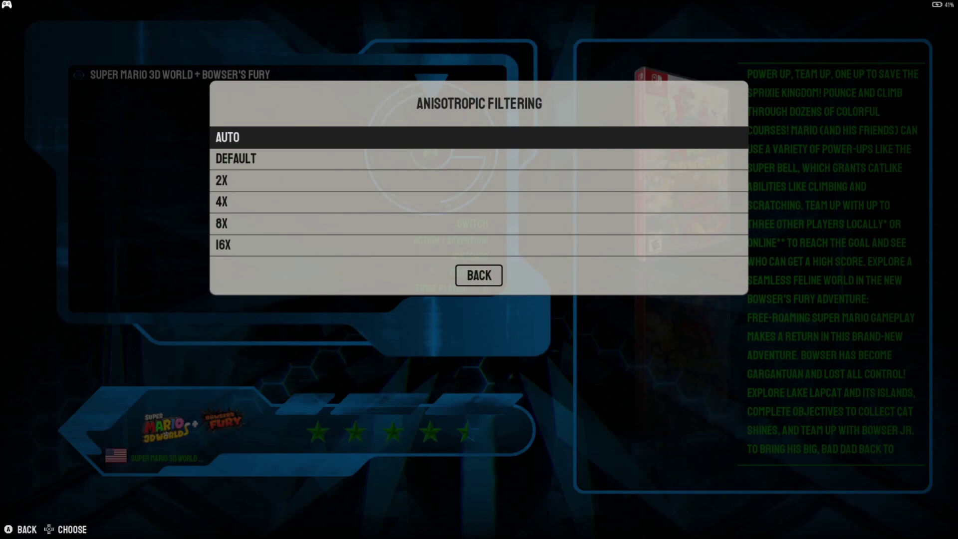
pyautogui.press('Down')
pyautogui.press('Down')
pyautogui.press('Down')
pyautogui.press('Down')
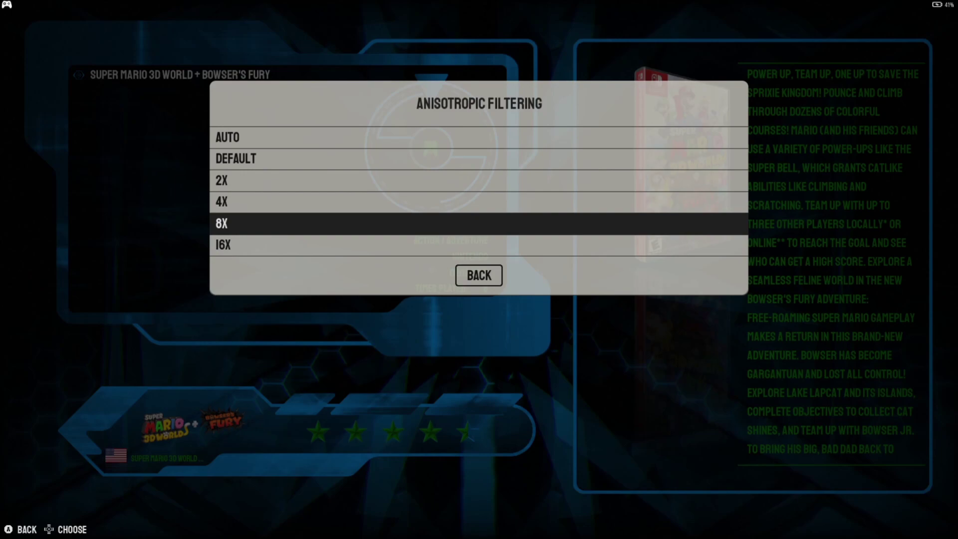
pyautogui.press('Escape')
# Review the video driver options AUTO, OpenGL and Vulkan for the Switch system and leave without choosing one.
pyautogui.press('Escape')
pyautogui.press('Down')
pyautogui.press('Down')
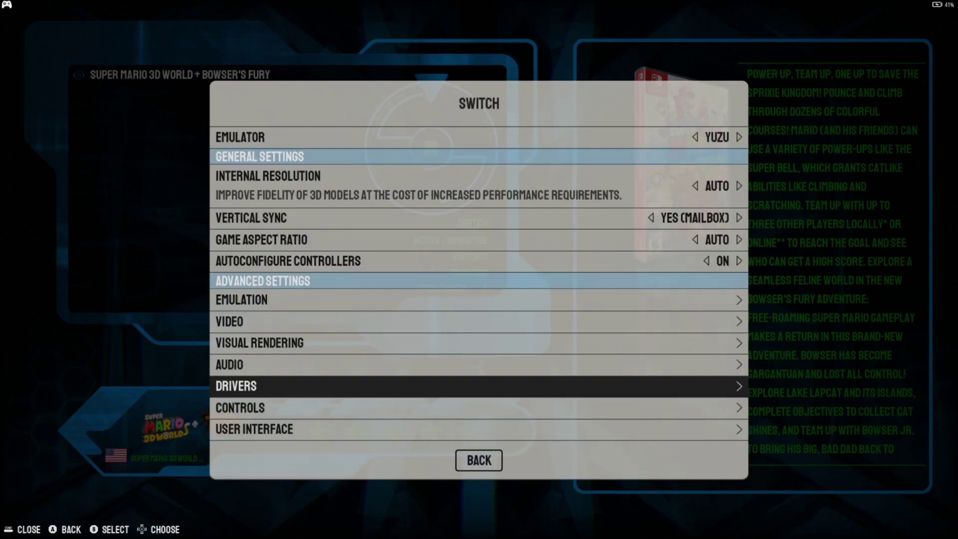
pyautogui.press('Return')
pyautogui.press('Return')
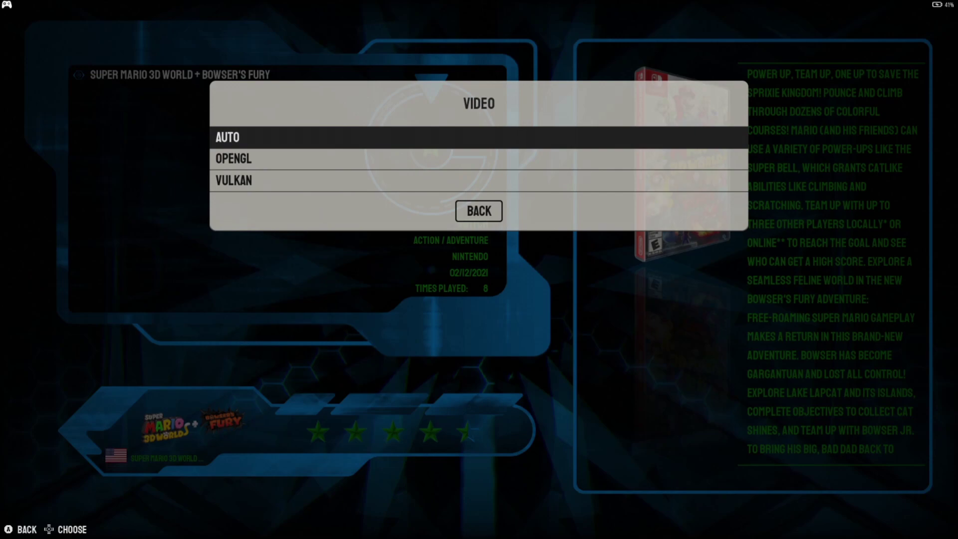
pyautogui.press('Down')
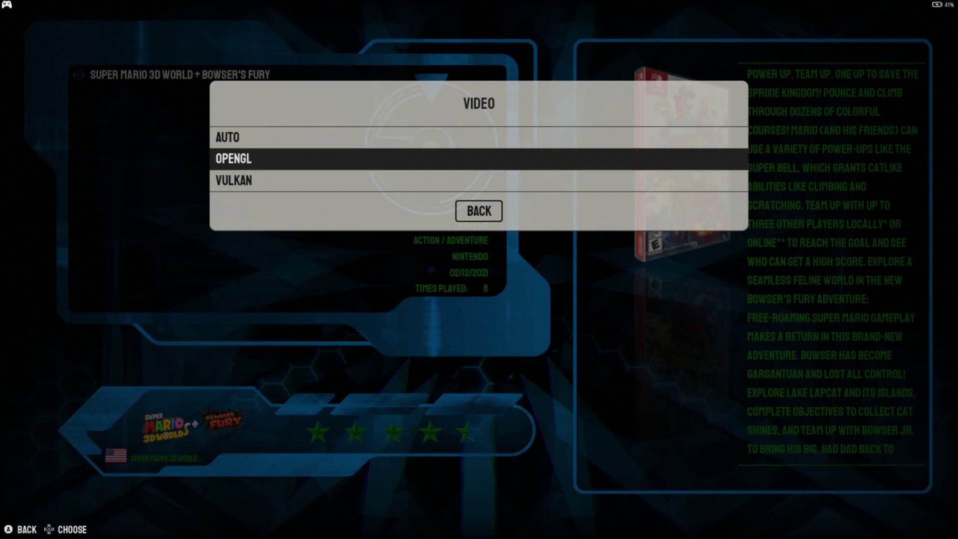
pyautogui.press('Down')
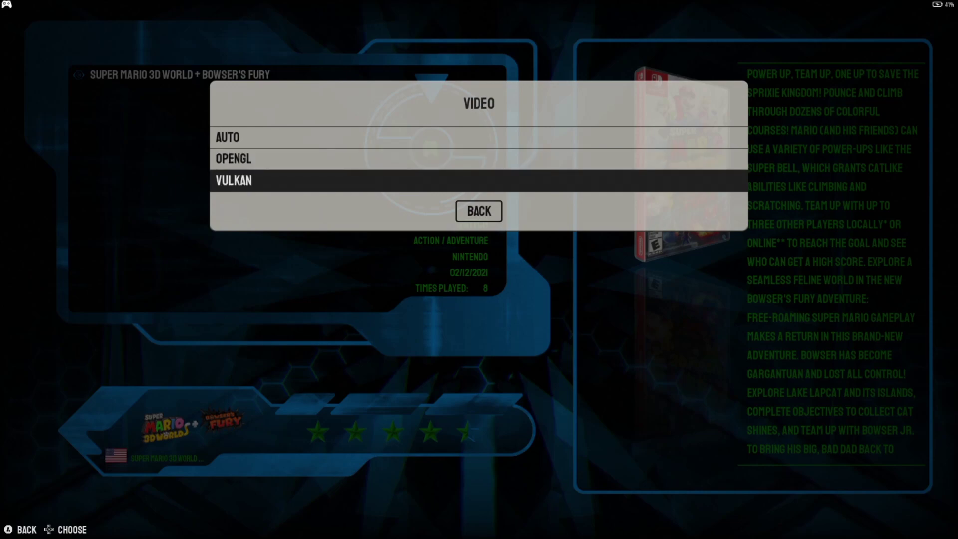
pyautogui.press('Escape')
pyautogui.press('Escape')
# Look through the Player 1 controller type options in the Switch system's controls settings, then leave the list.
pyautogui.press('Down')
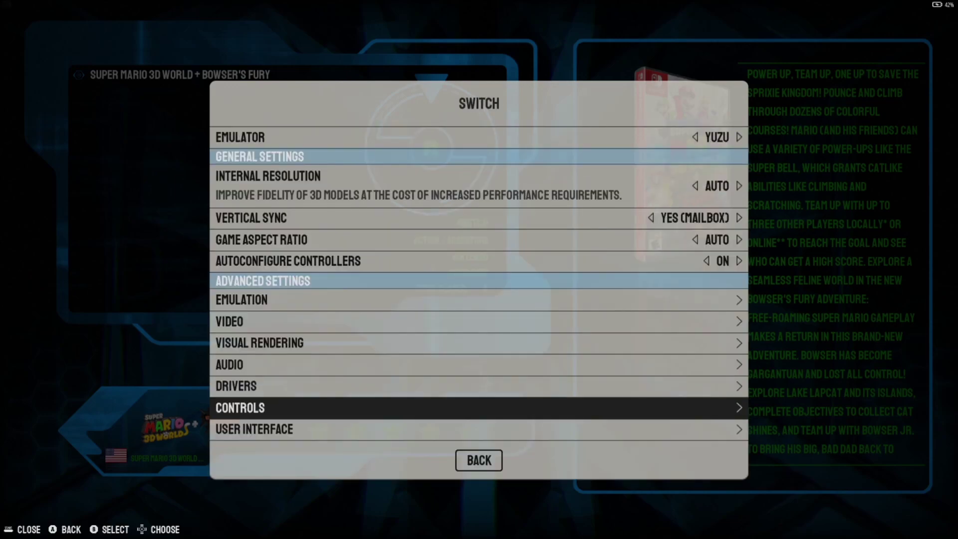
pyautogui.press('Return')
pyautogui.press('Return')
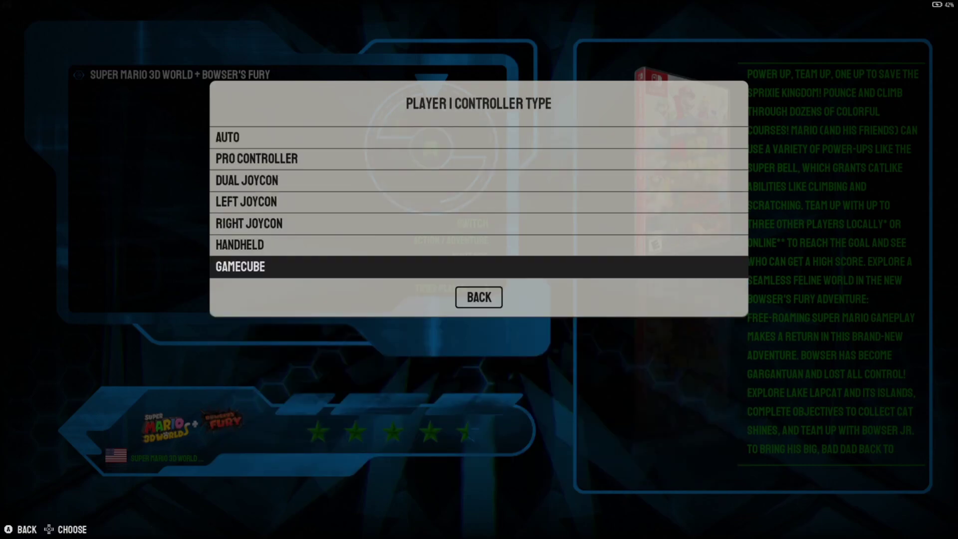
pyautogui.press('Up')
pyautogui.press('Up')
pyautogui.press('Up')
pyautogui.press('Up')
pyautogui.press('Up')
pyautogui.press('Up')
pyautogui.press('Up')
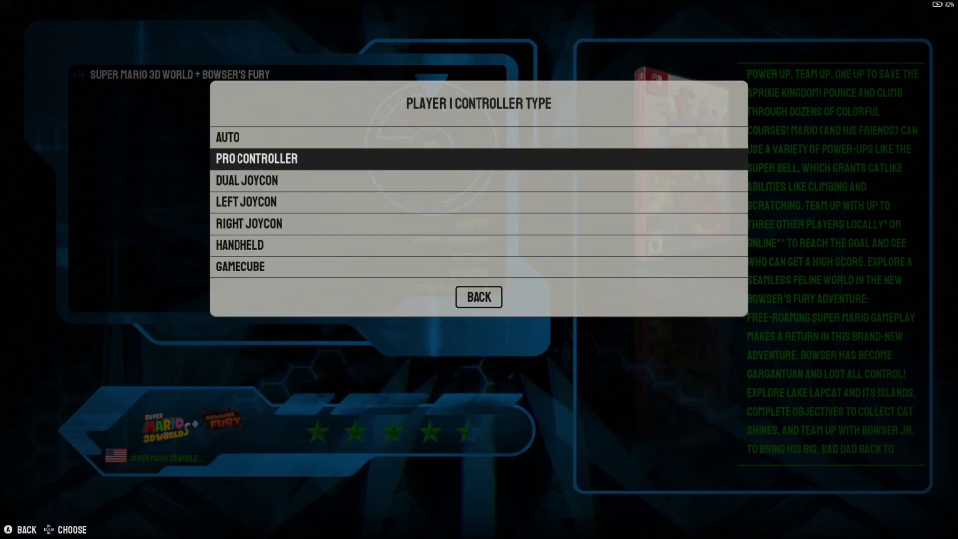
pyautogui.press('Up')
pyautogui.press('Up')
pyautogui.press('Up')
pyautogui.press('Up')
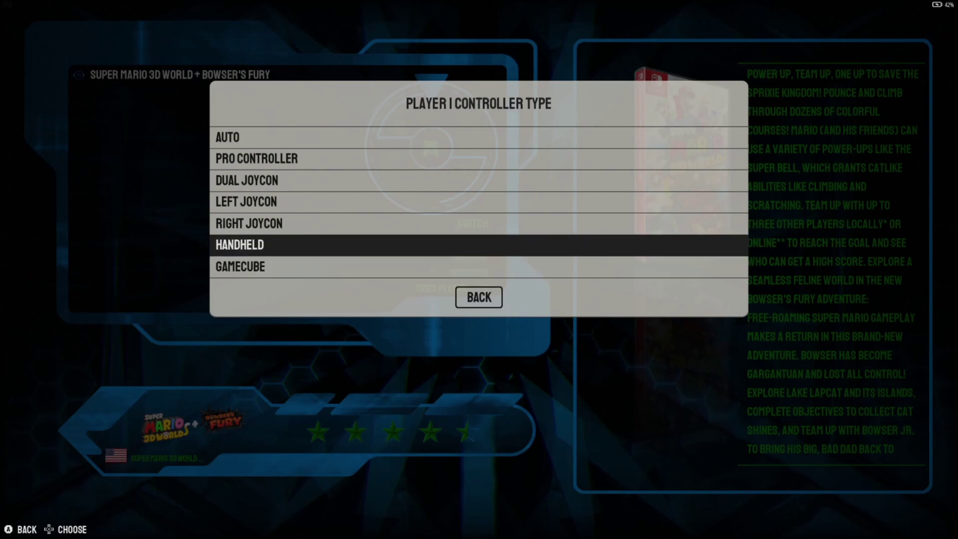
pyautogui.press('Return')
pyautogui.press('Escape')
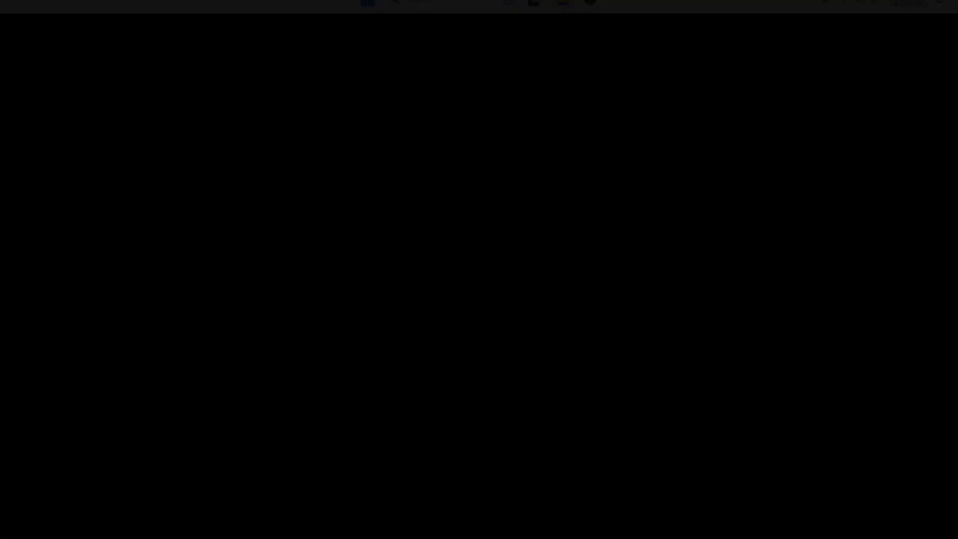